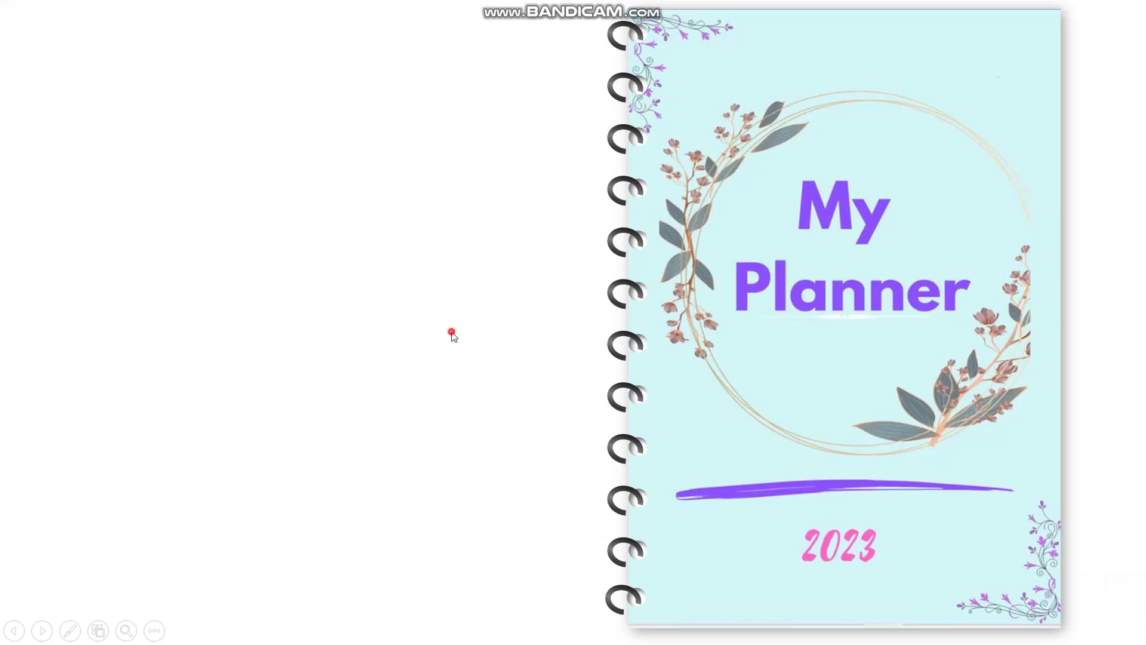
- Advance the preview through the Top Goals/Reading Goal and Favorite Quotes spreads
left_click(451, 333)
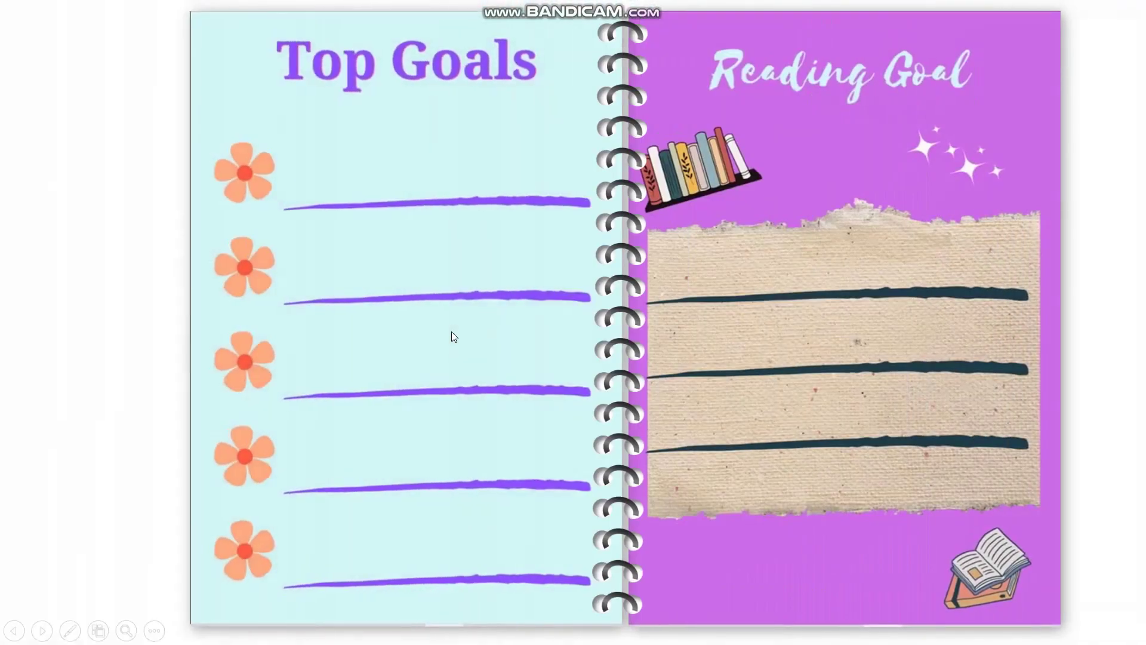
left_click(451, 331)
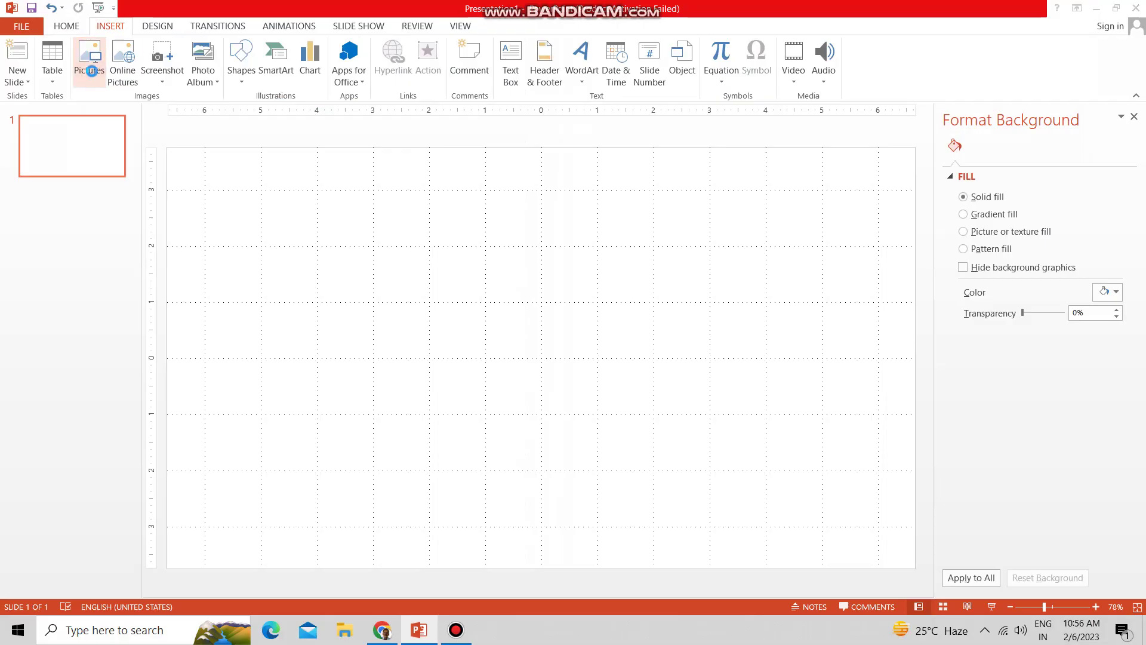
- Insert the Planner 1 image from the Desktop and move it to the slide's right half
left_click(94, 75)
scroll(335, 212, "down", 3)
scroll(338, 212, "down", 2)
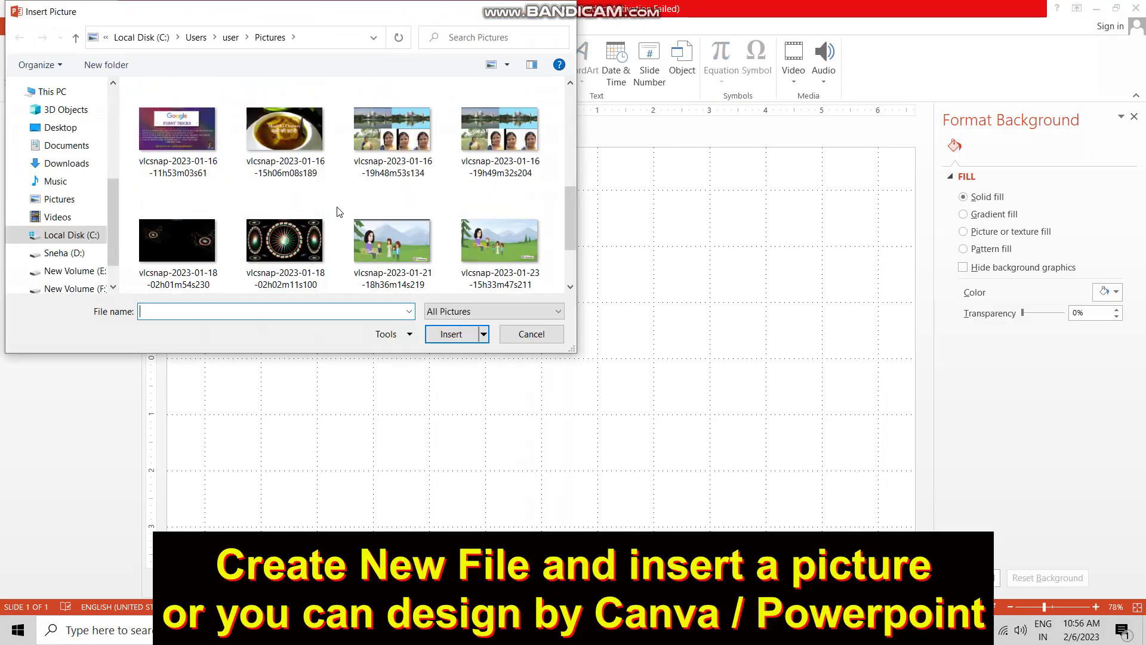
left_click(53, 127)
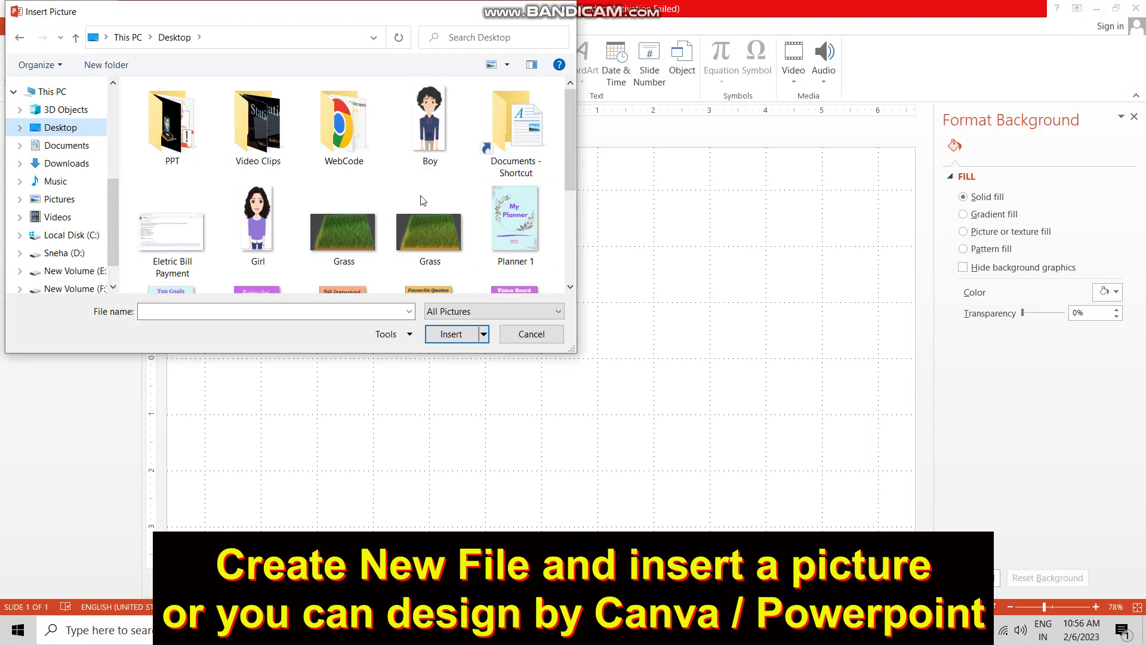
left_click(514, 220)
left_click(452, 335)
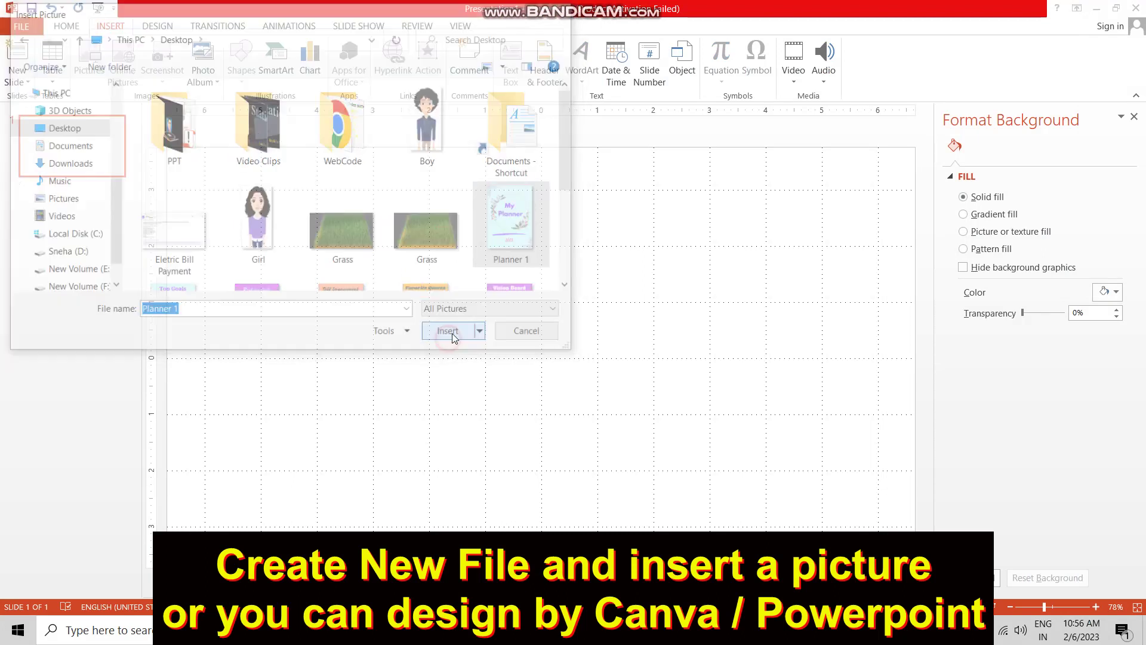
left_click_drag(604, 272, 781, 268)
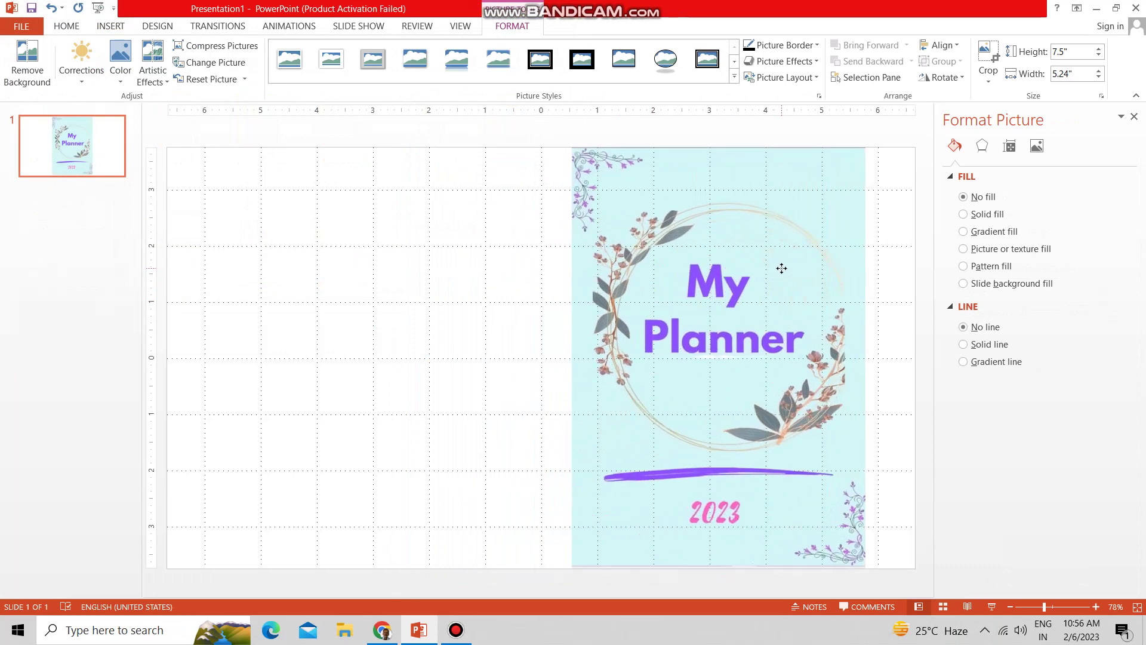
left_click_drag(781, 268, 787, 269)
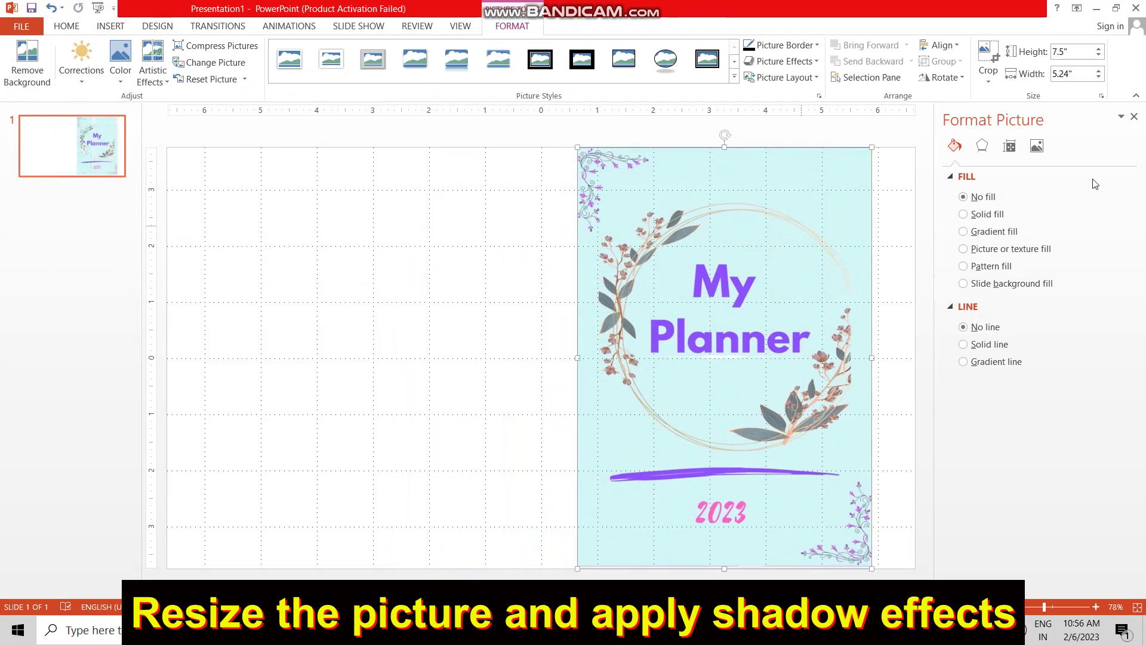
- Apply the Outer Offset Diagonal Bottom Right shadow preset to the cover picture
left_click(982, 147)
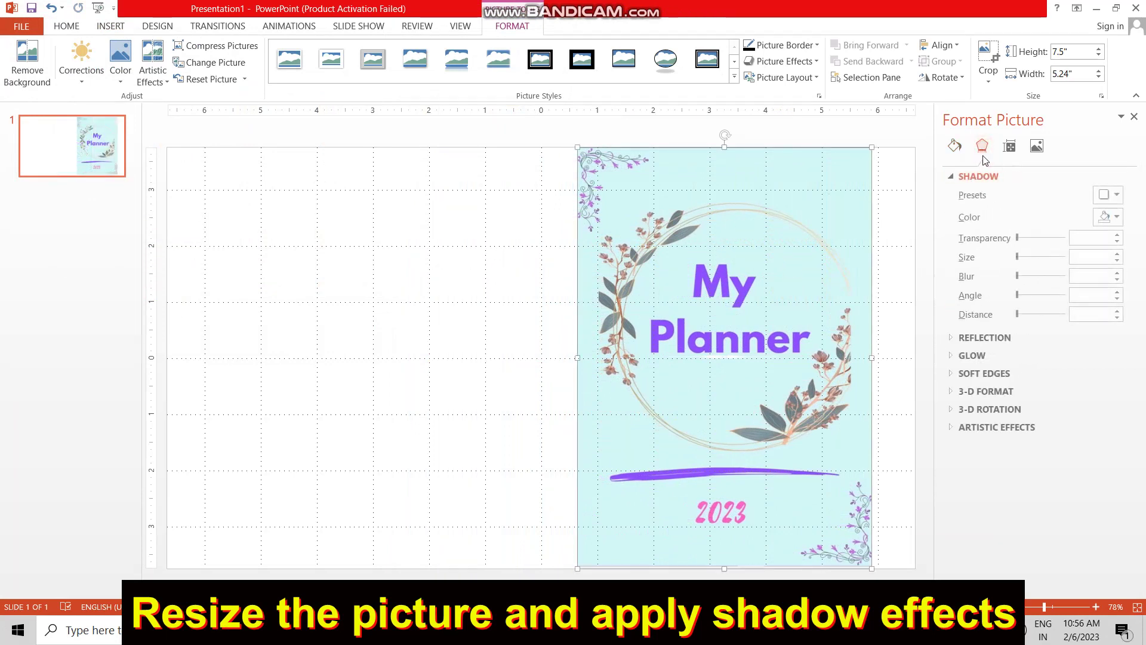
left_click(1109, 195)
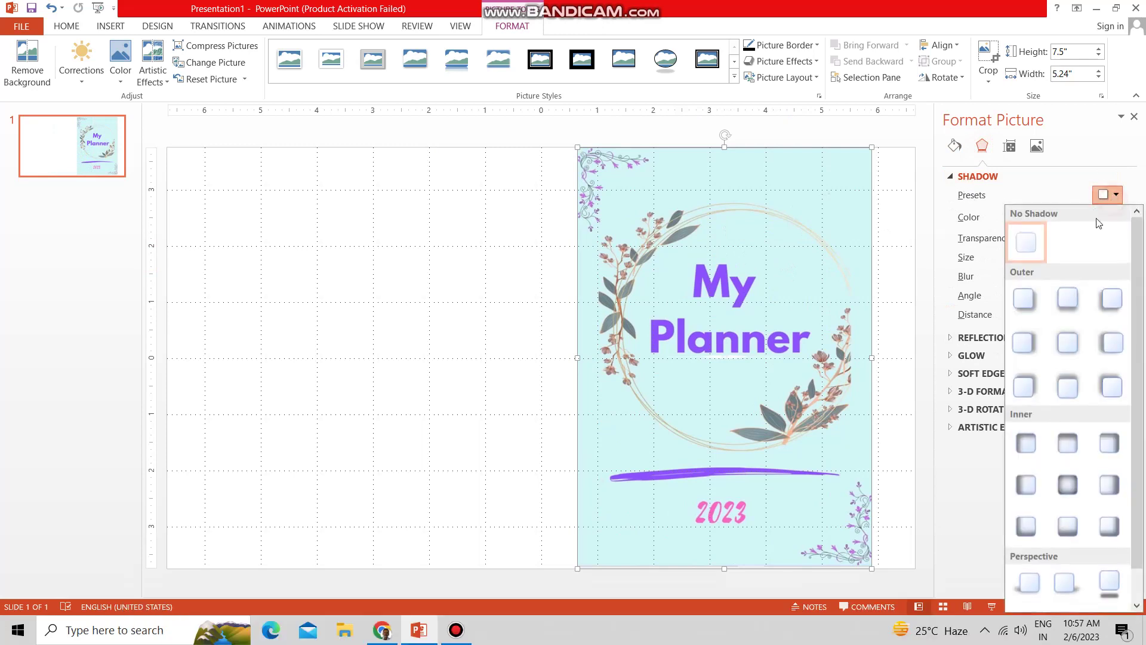
left_click(1032, 305)
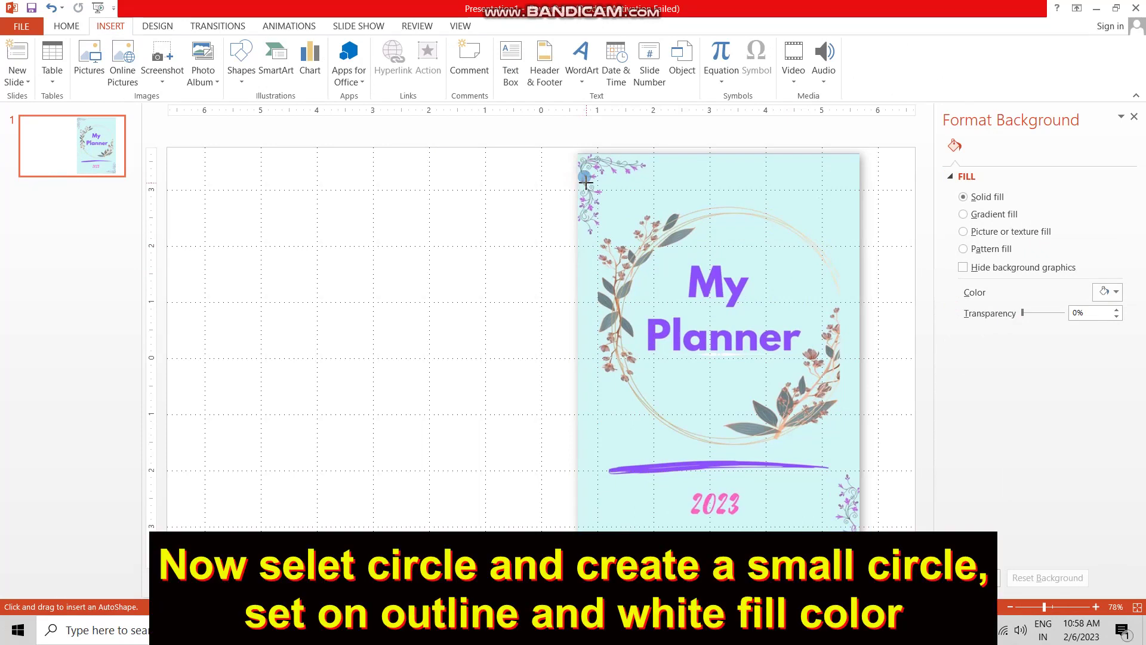
- Draw a small white circle with no outline at the cover's top-left corner
left_click_drag(578, 171, 586, 184)
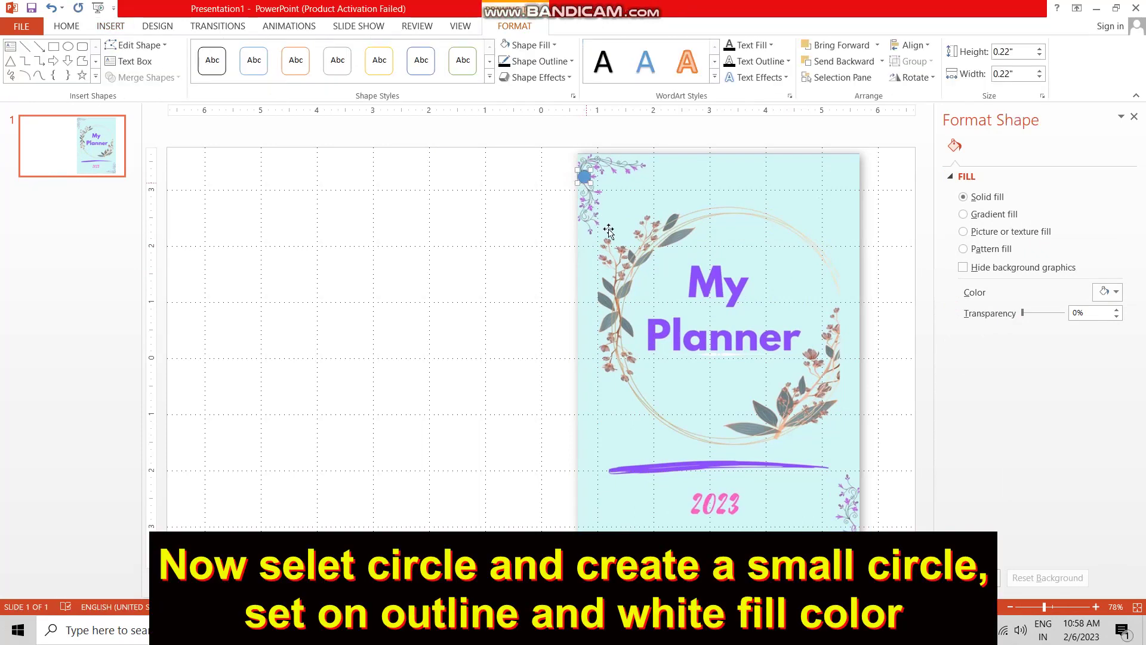
left_click(528, 44)
left_click(504, 77)
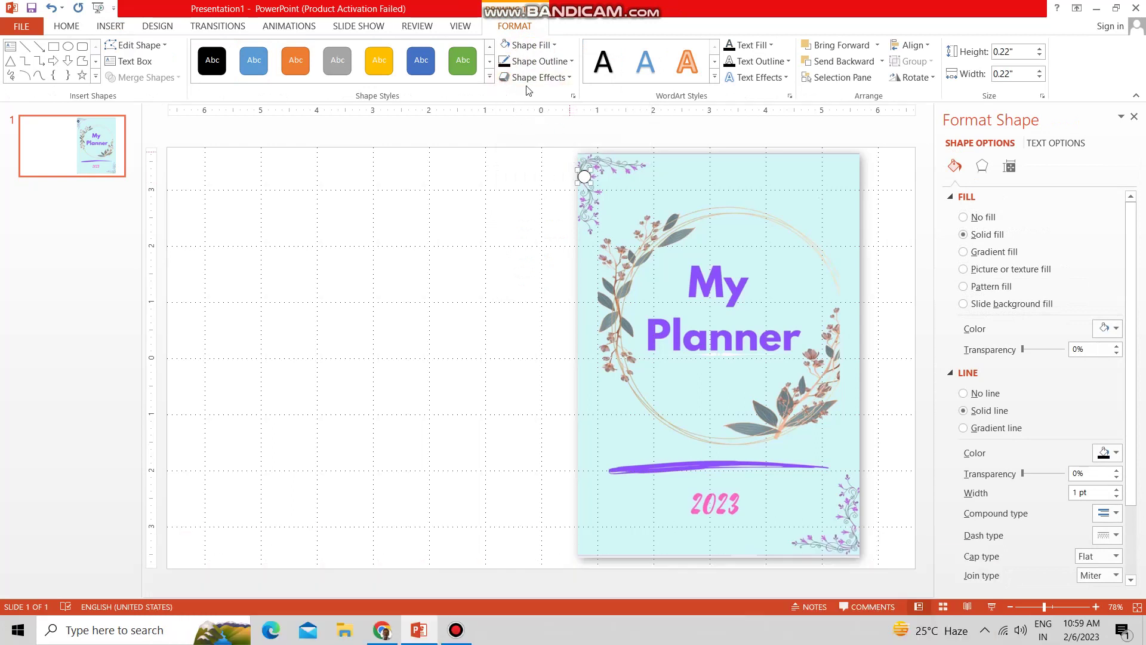
left_click(537, 61)
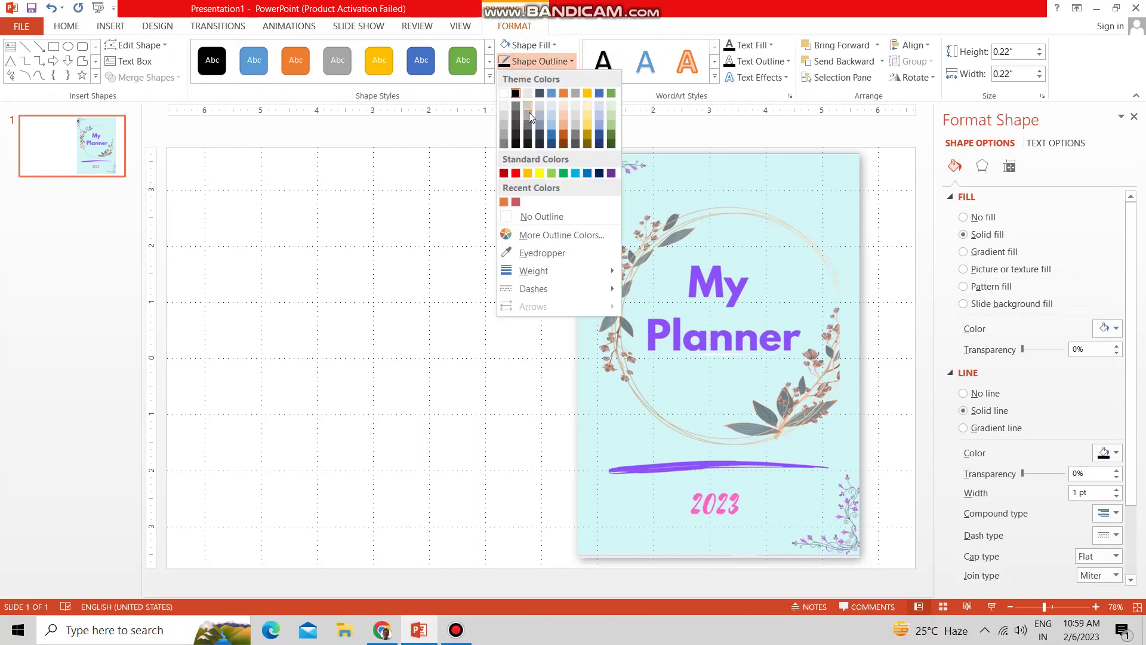
left_click(518, 218)
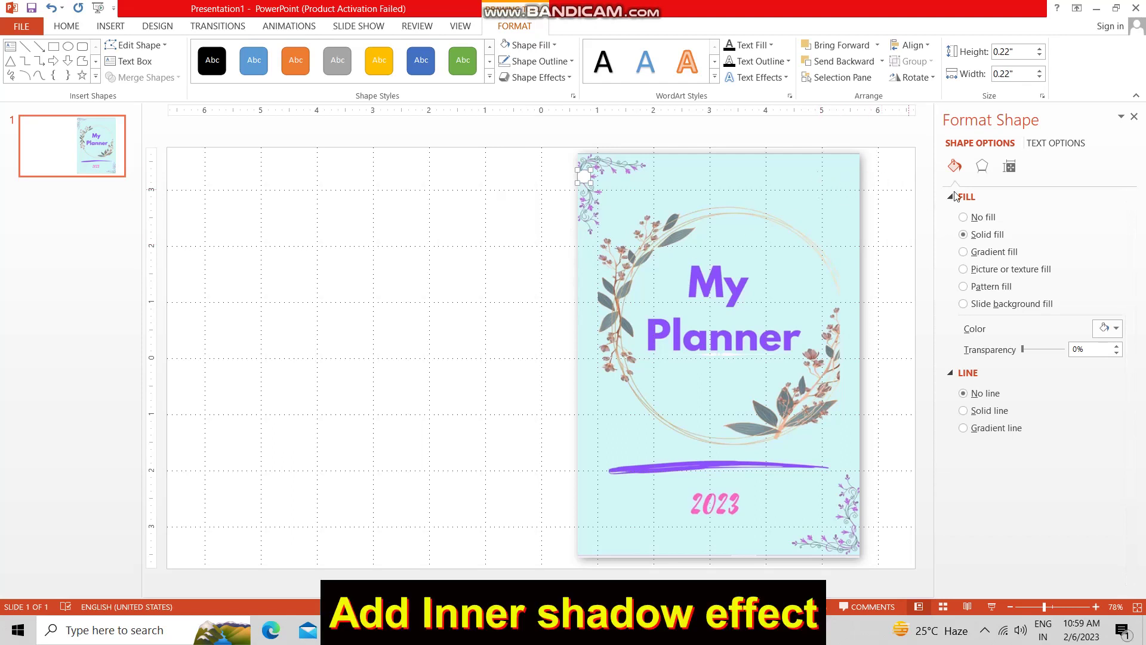
- Give the circle an Inner shadow preset
left_click(982, 166)
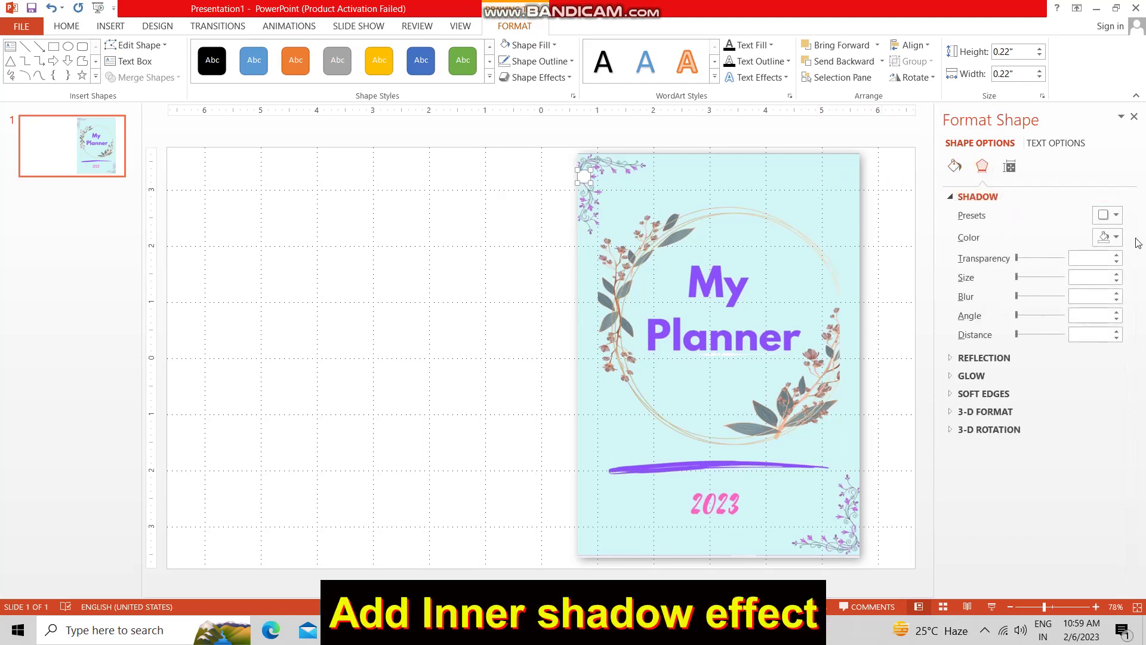
left_click(1115, 216)
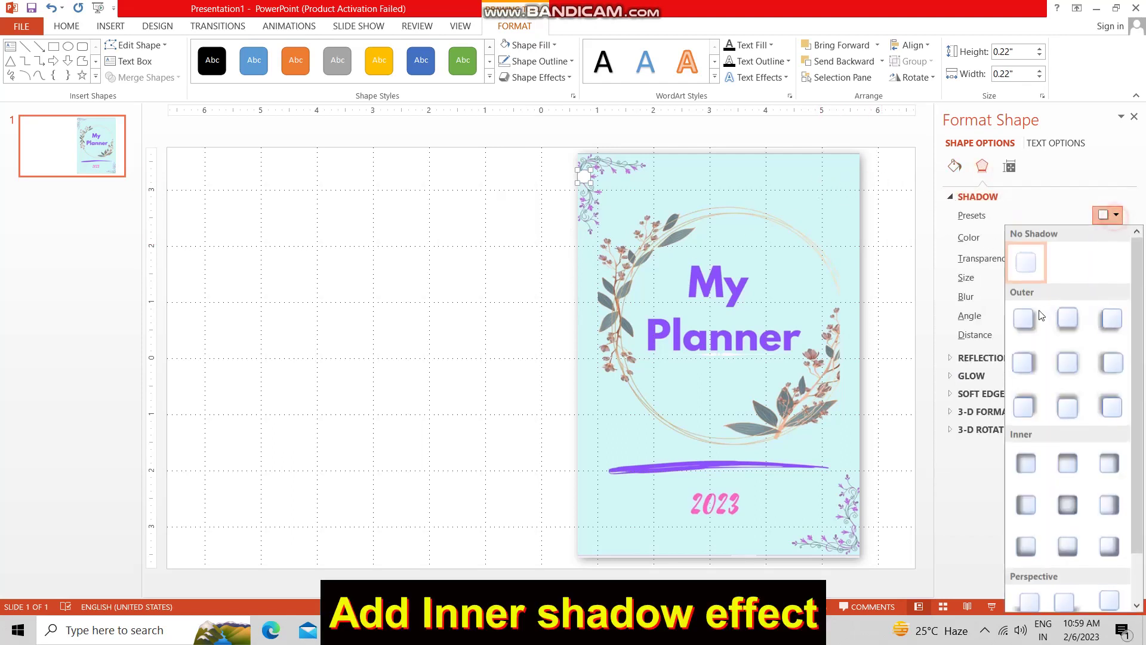
left_click(1022, 468)
left_click(433, 327)
left_click(250, 80)
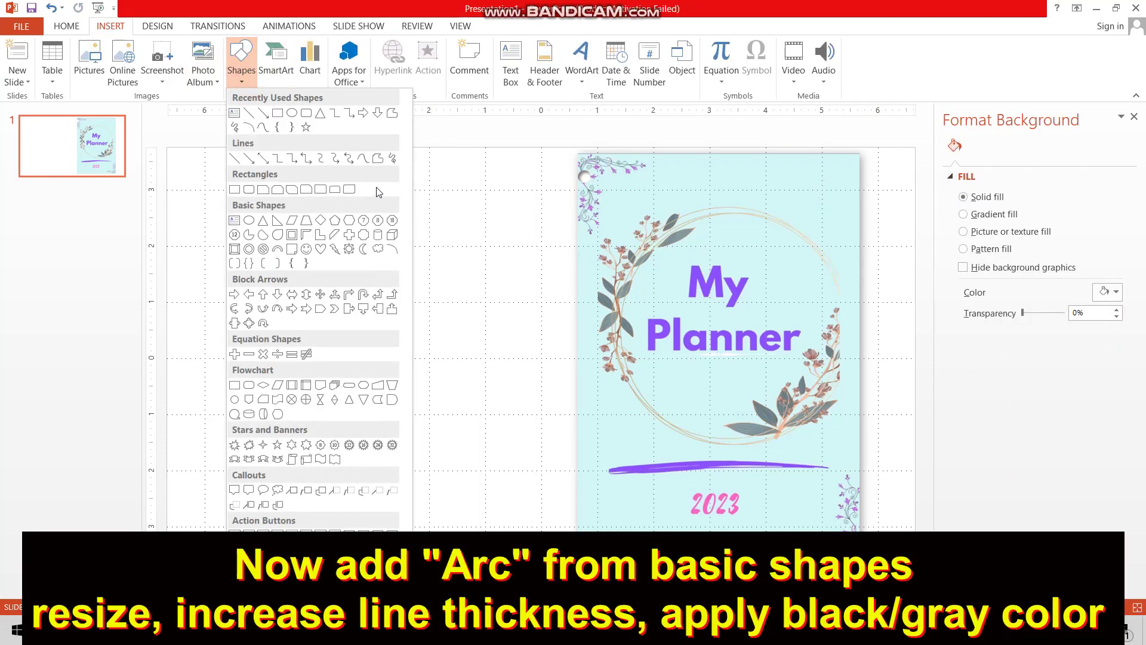
- Draw a small arc near the top-left hole with a dark grey outline
left_click(392, 249)
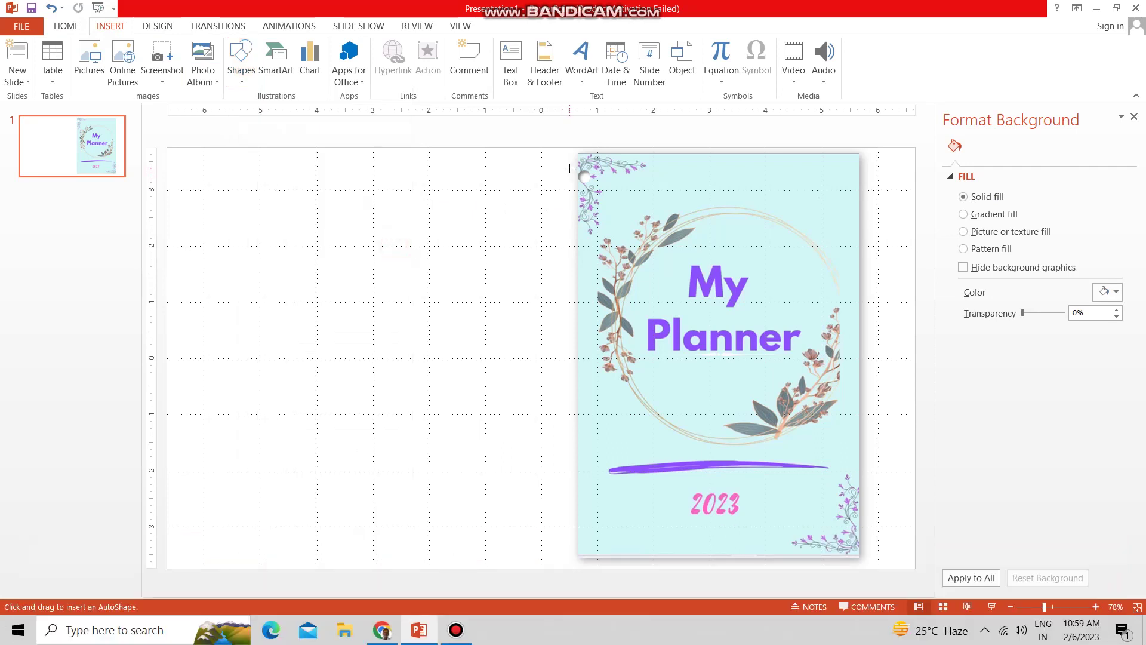
left_click_drag(585, 182, 569, 171)
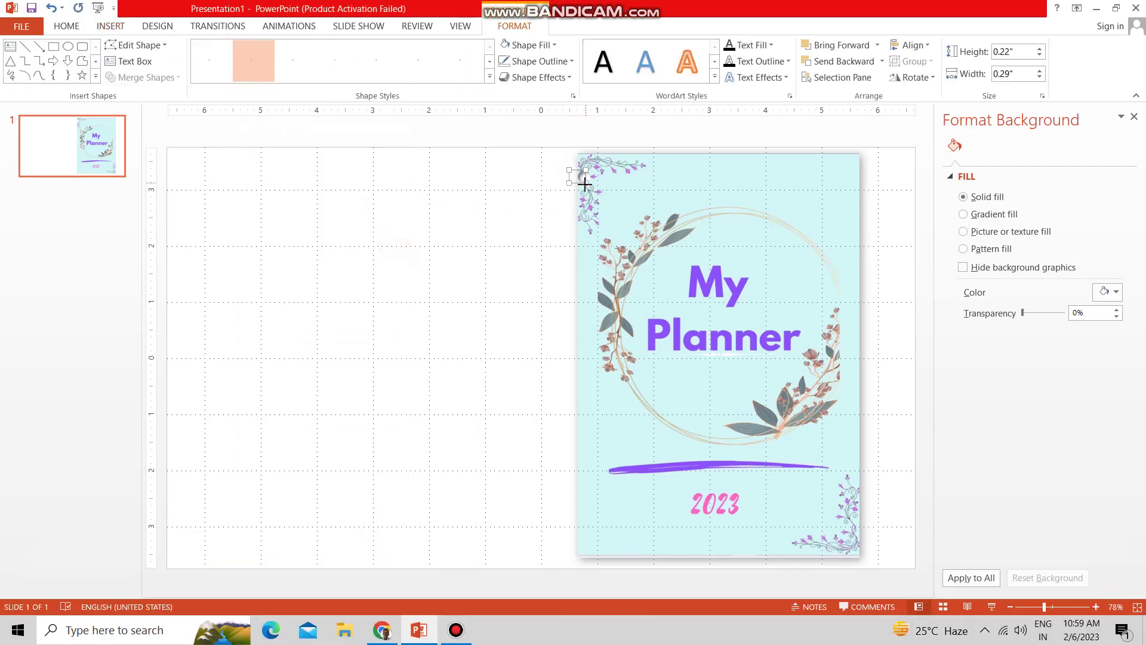
left_click(529, 63)
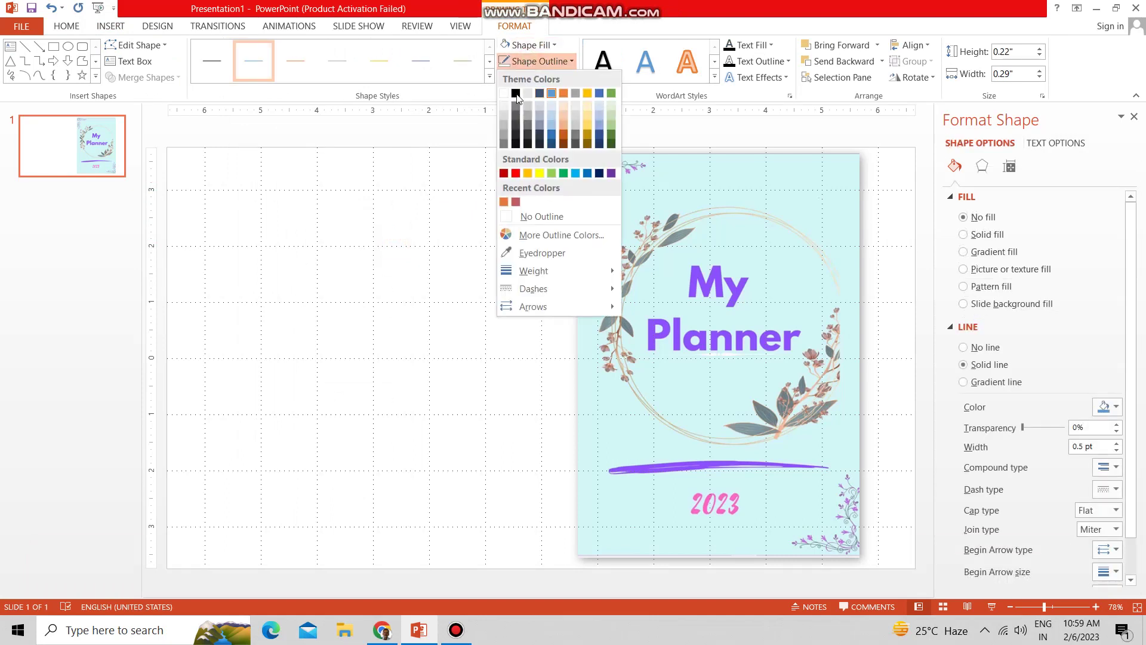
left_click(517, 139)
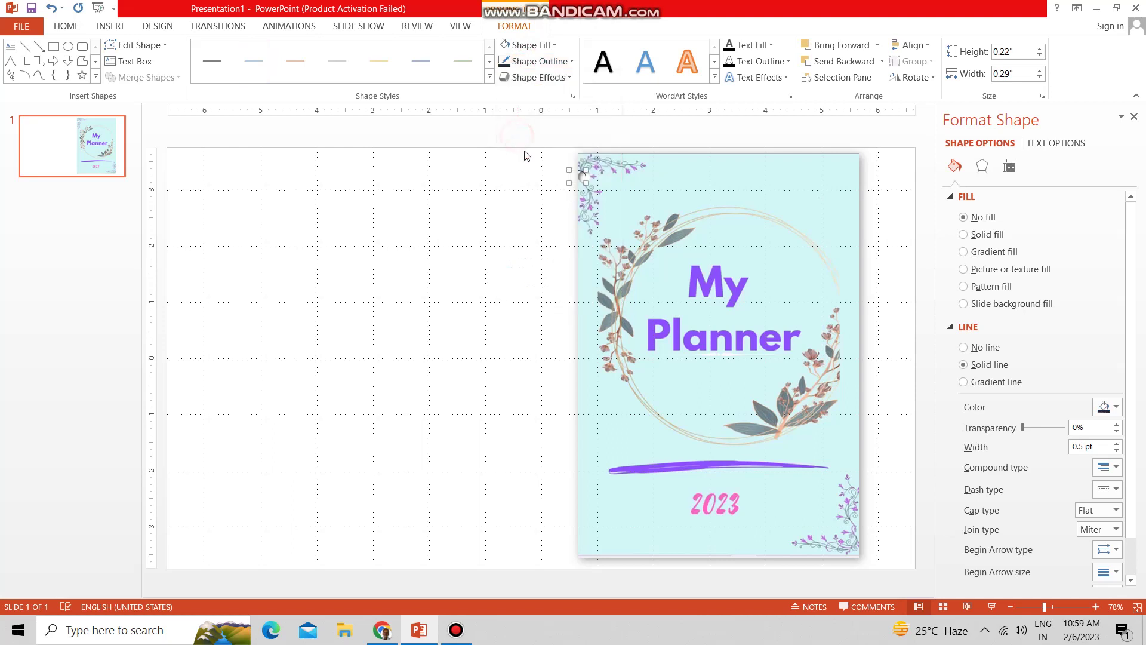
- Thicken the arc's outline to 4.5 pt and reshape it to 0.28 × 0.36 in over the hole
left_click(539, 61)
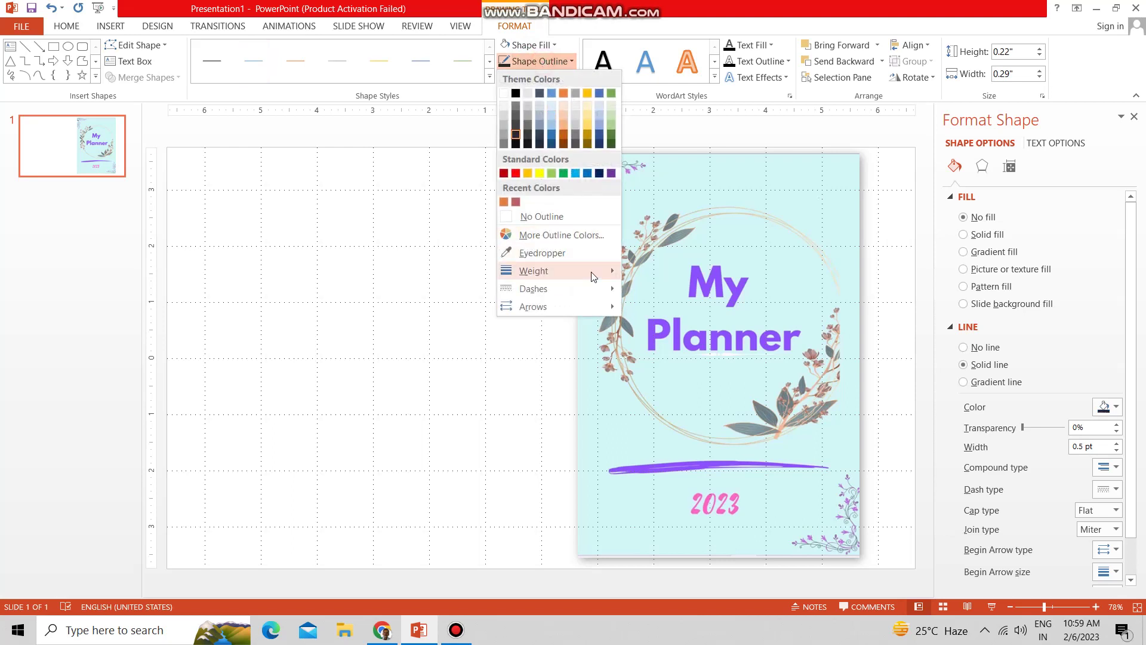
mouse_move(534, 270)
left_click(662, 374)
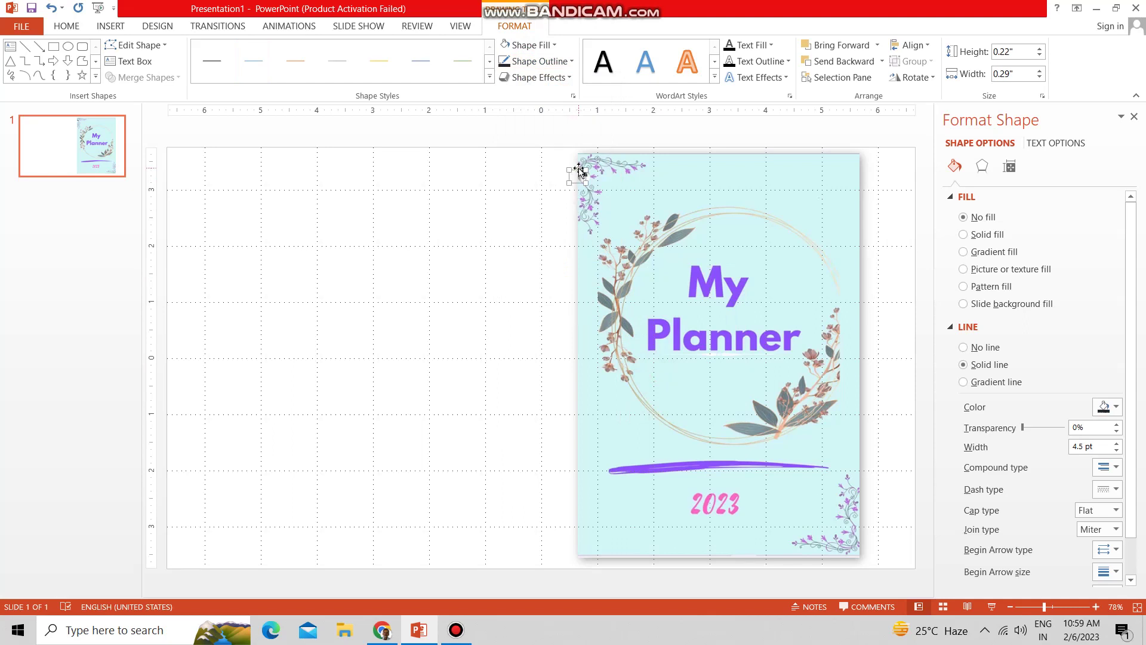
left_click_drag(567, 188, 563, 190)
mouse_move(579, 201)
left_mouse_down()
mouse_move(573, 185)
mouse_move(565, 194)
left_mouse_up()
left_click(564, 216)
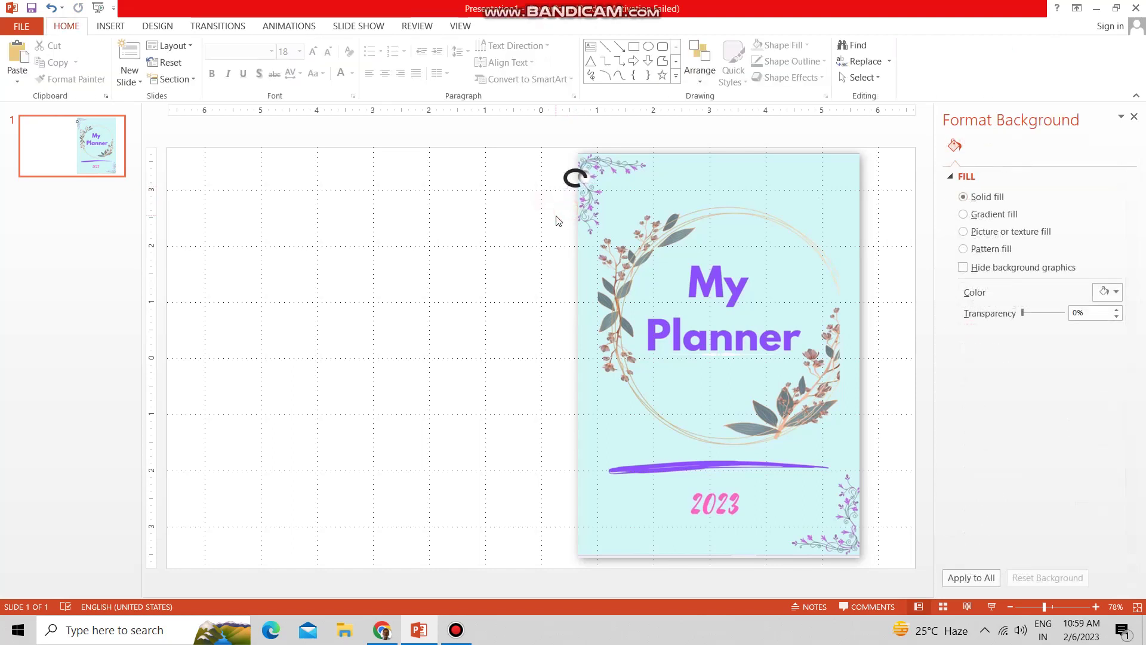
- Switch the arc's outline to a gradient line and colour the first stop dark grey
left_click(571, 189)
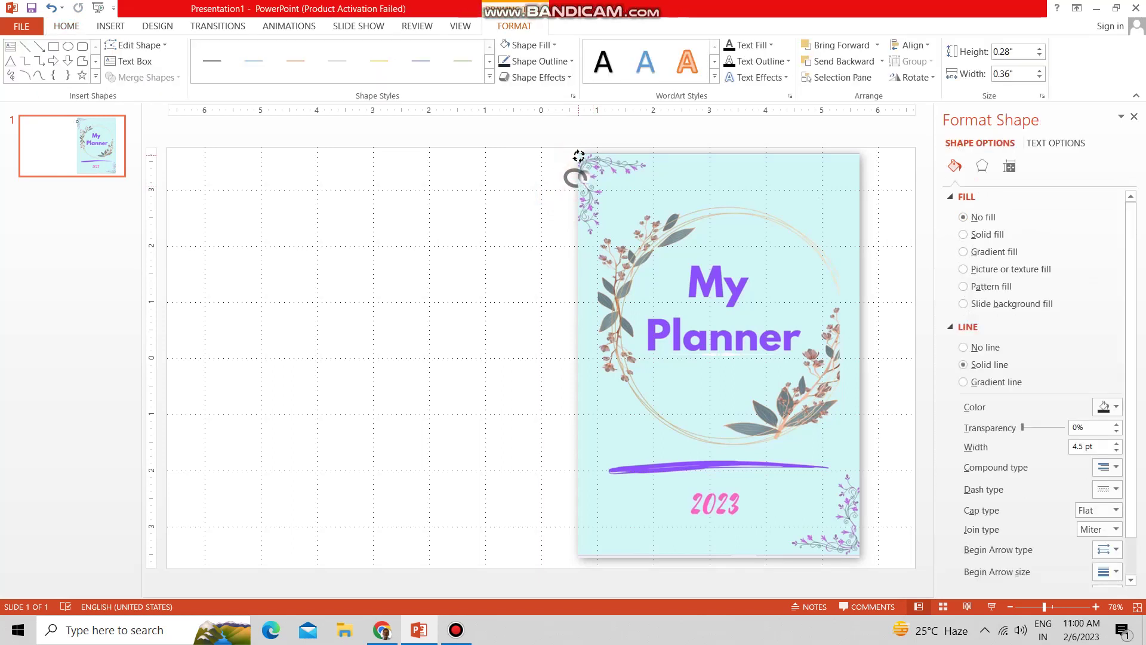
left_click(982, 166)
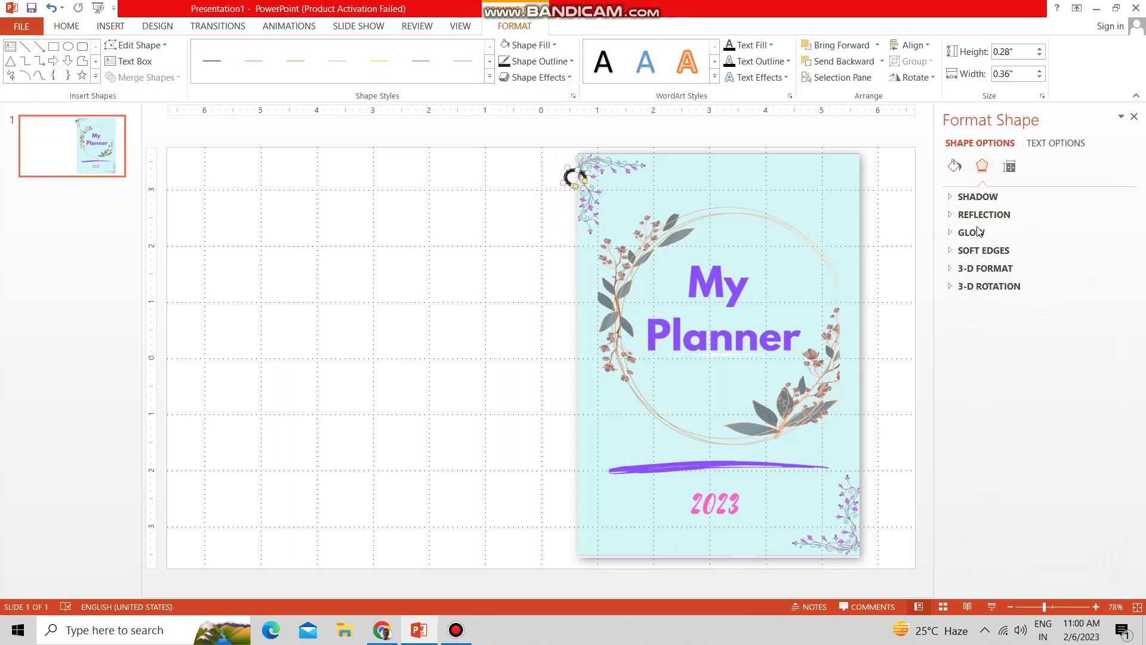
left_click(954, 166)
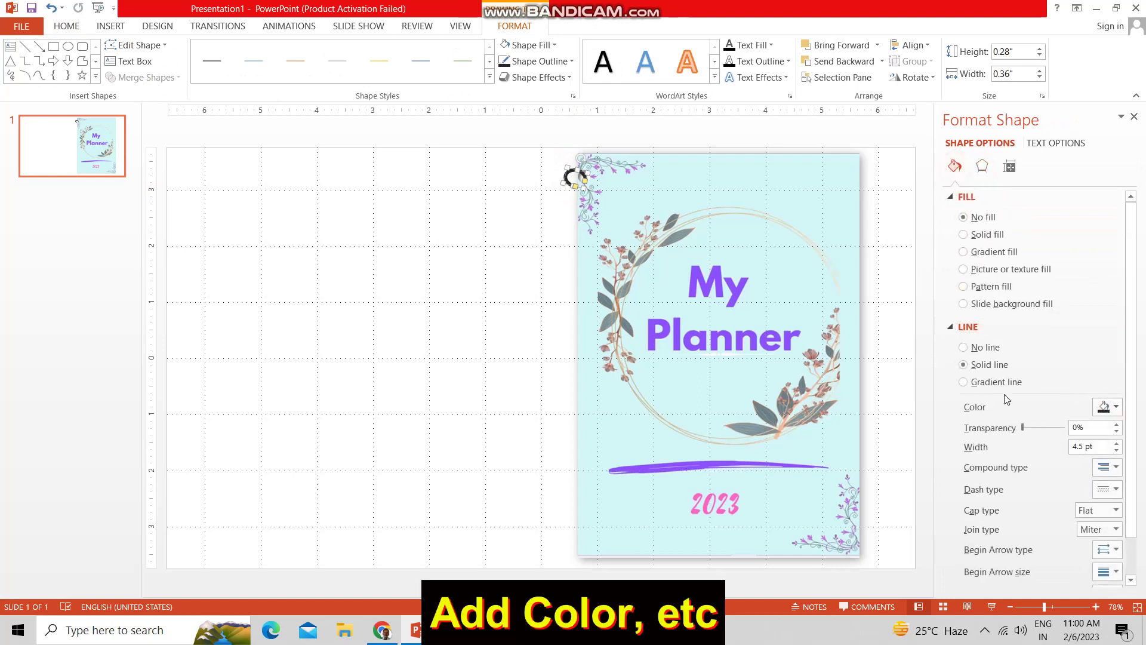
left_click(989, 383)
left_click(1109, 529)
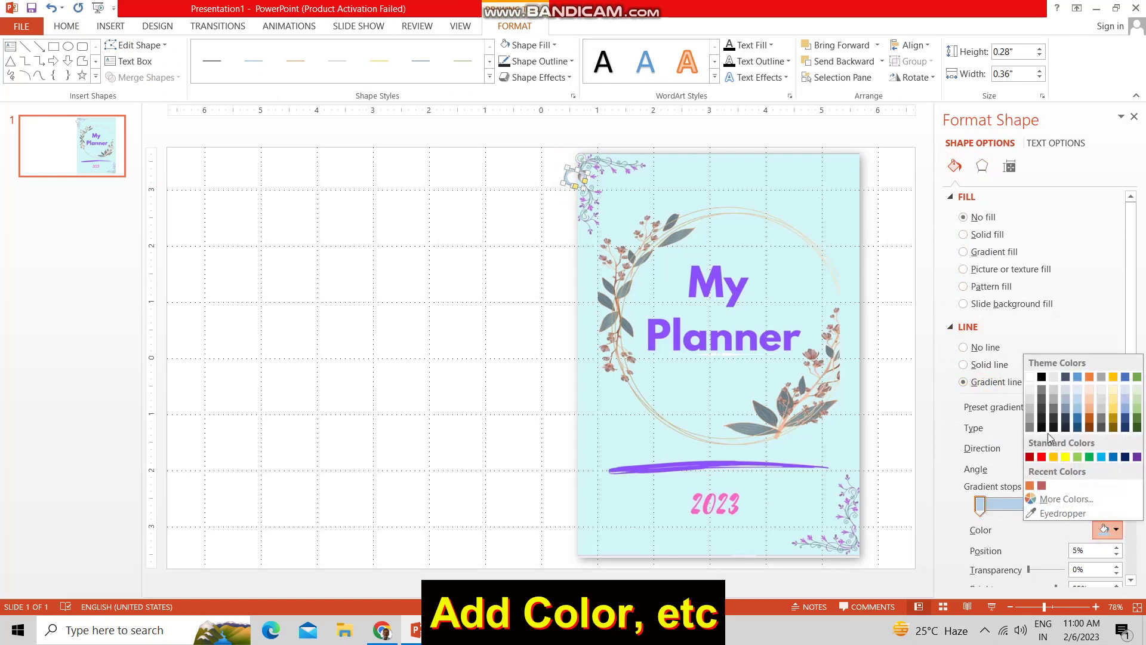
left_click(1040, 422)
left_click(1045, 504)
- Recolour the 54% and 83% gradient stops with grey and black shades
left_click(1115, 529)
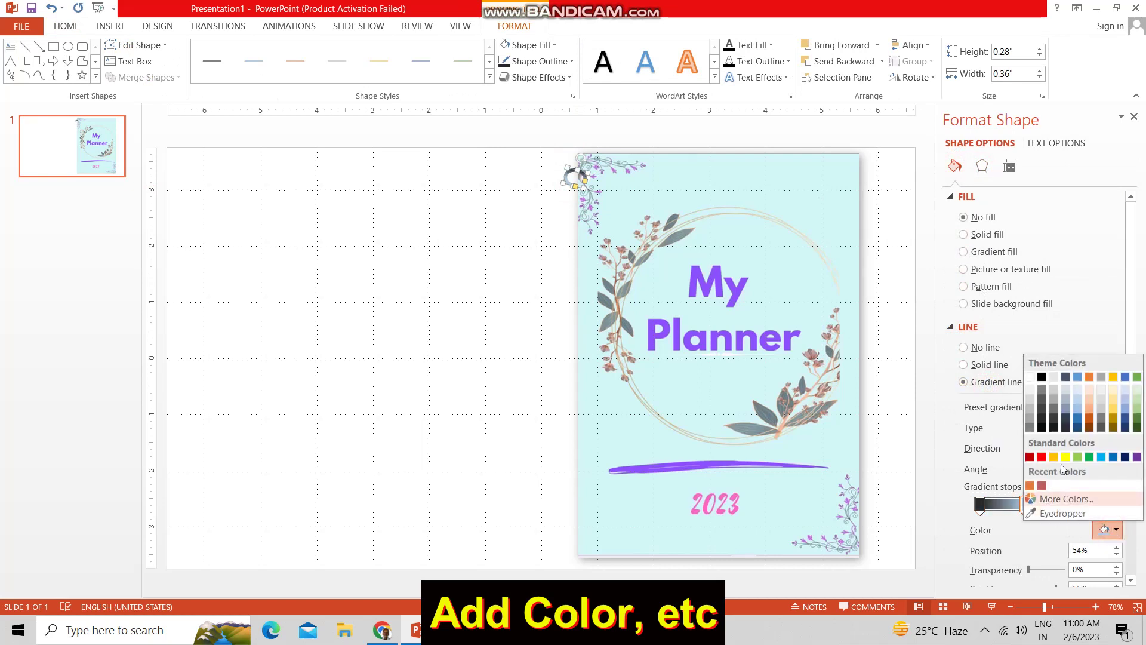
left_click(1041, 412)
left_click(1072, 504)
left_click(1116, 530)
left_click(1050, 423)
key("Escape")
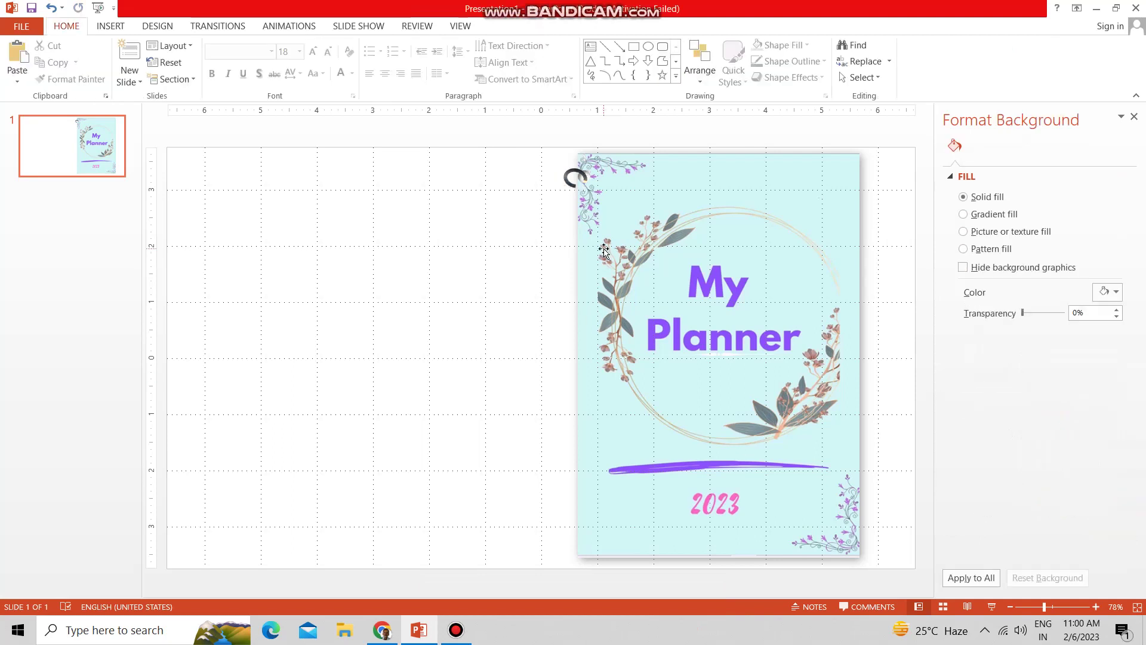
left_click(568, 181)
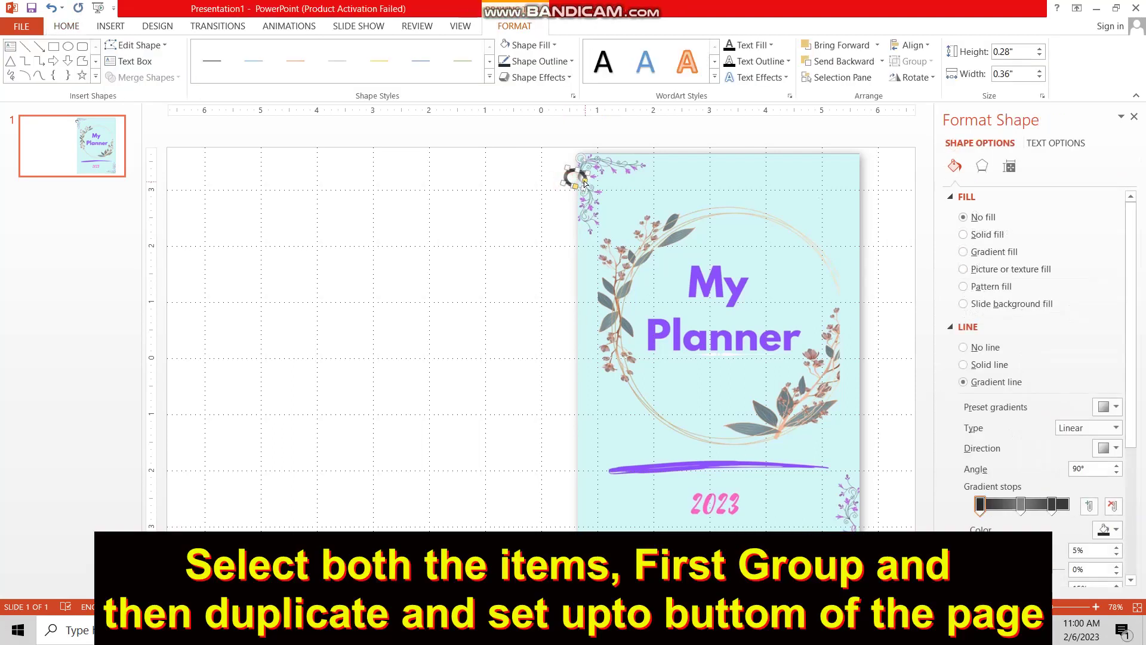
- Group the circle and arc into one ring and duplicate it down the cover's left edge
left_click(585, 185, "shift")
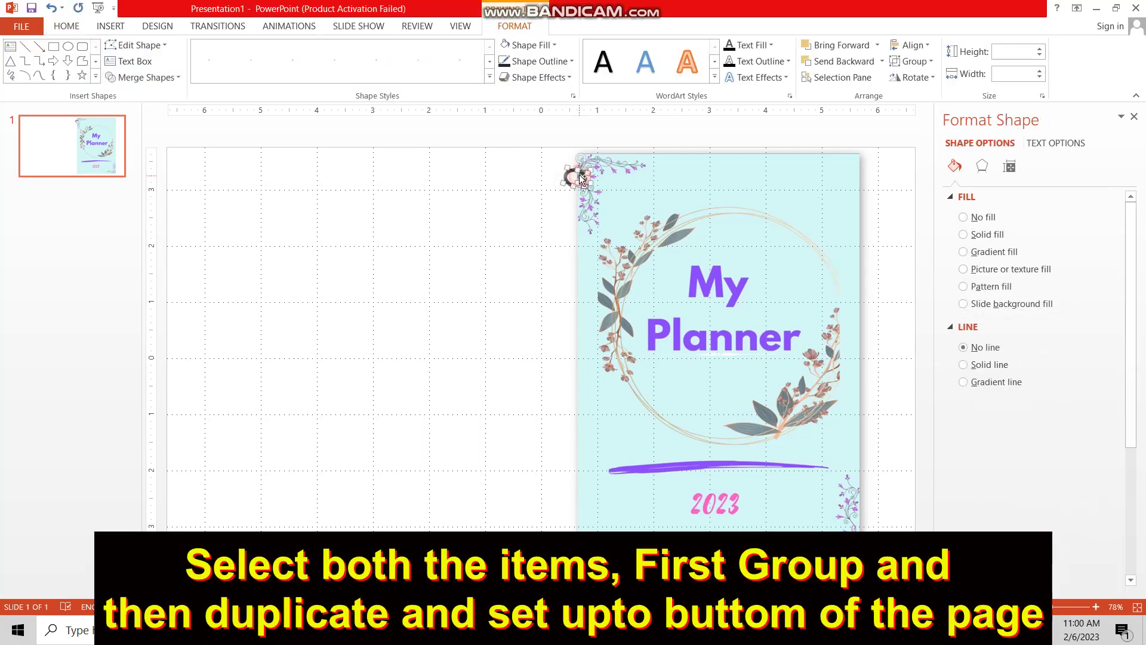
left_click(709, 154, "ctrl")
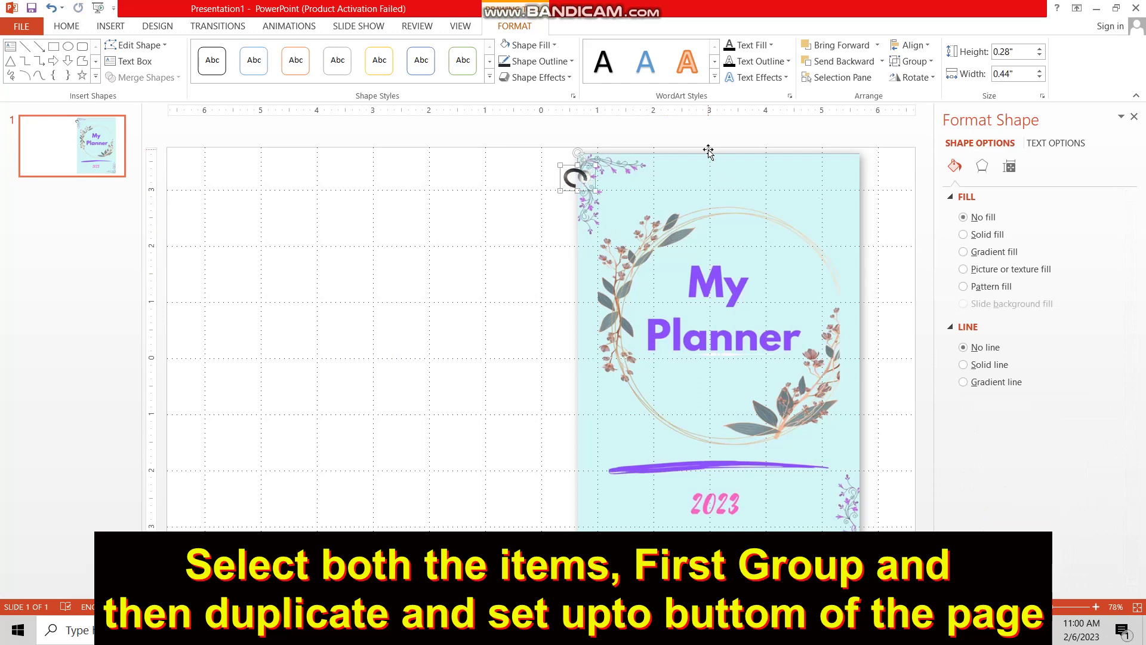
key("ctrl+d")
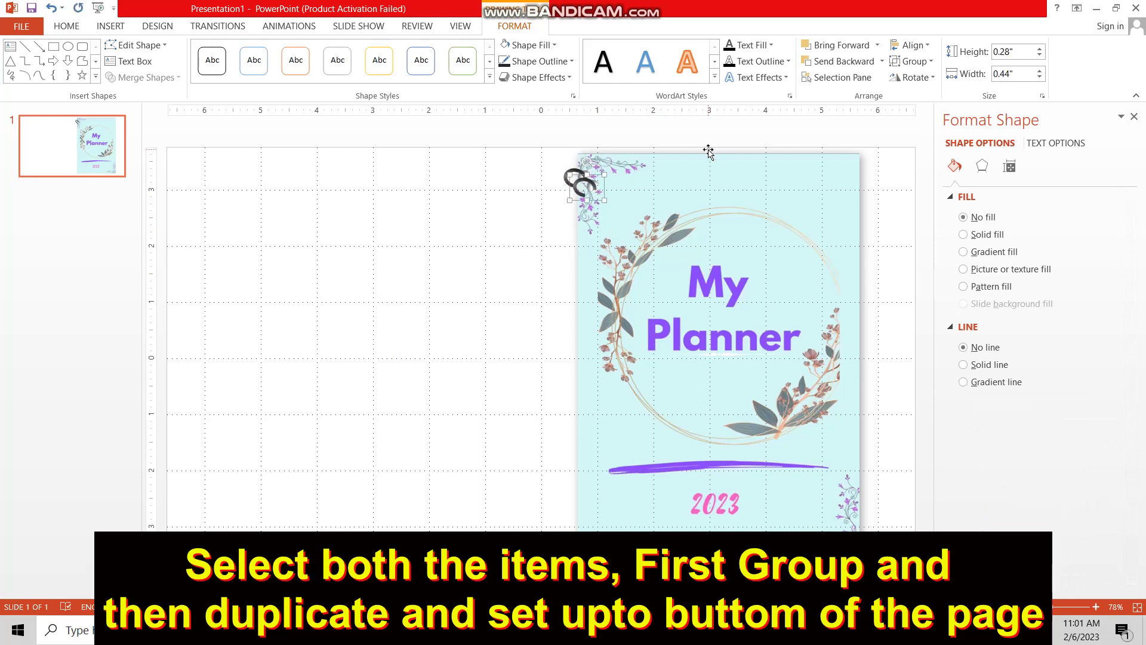
left_click_drag(589, 181, 580, 212)
left_click(580, 206)
key("ctrl+d")
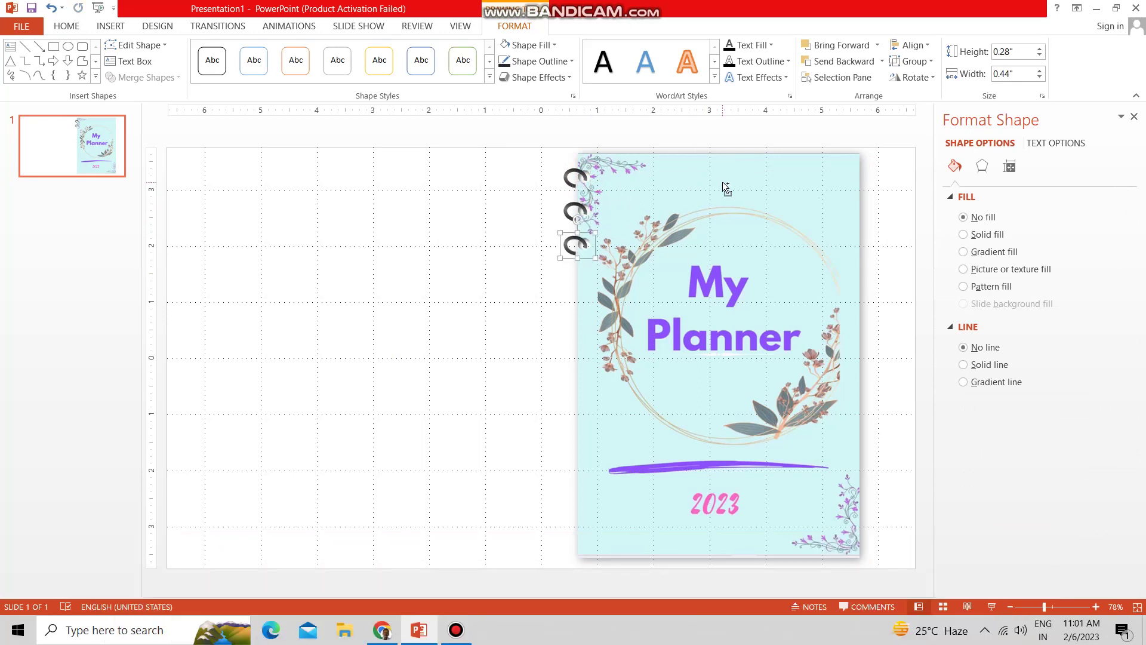
key("ctrl+d")
key("ctrl+d")
key("ctrl+d")
key("ctrl+d")
key("ctrl+d")
key("ctrl+d")
key("ctrl+d")
key("ctrl+d")
key("ctrl+d")
- Nudge the whole ring column up and add one more ring at the bottom
left_click(540, 160)
mouse_move(555, 150)
left_mouse_down()
mouse_move(612, 553)
mouse_move(598, 538)
left_mouse_up()
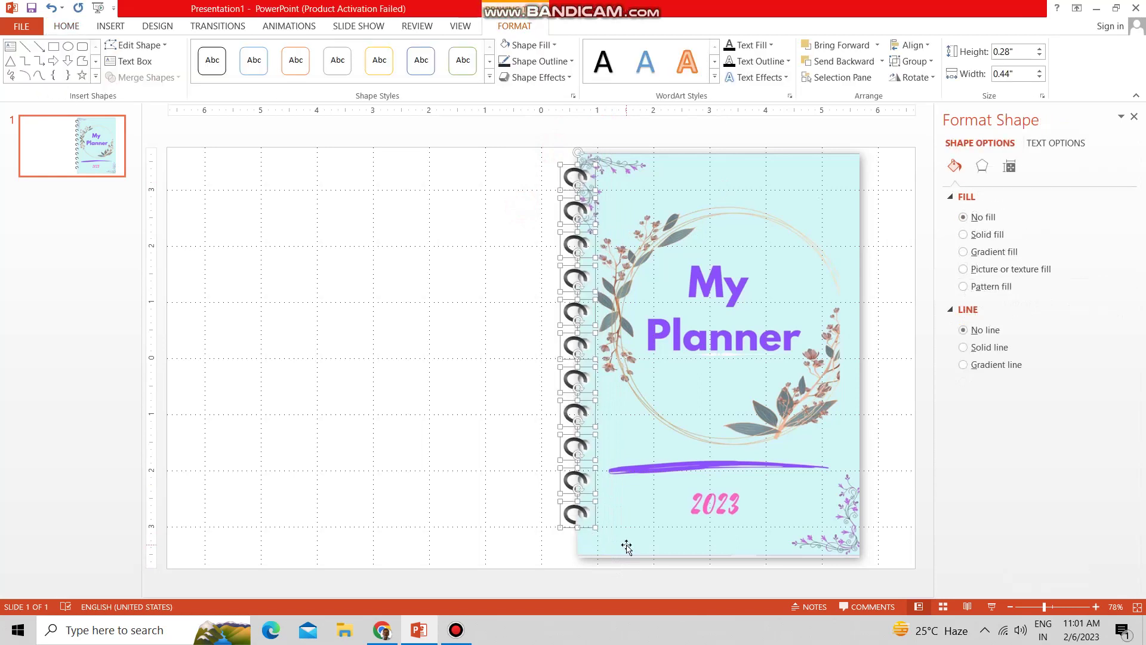
key("Up")
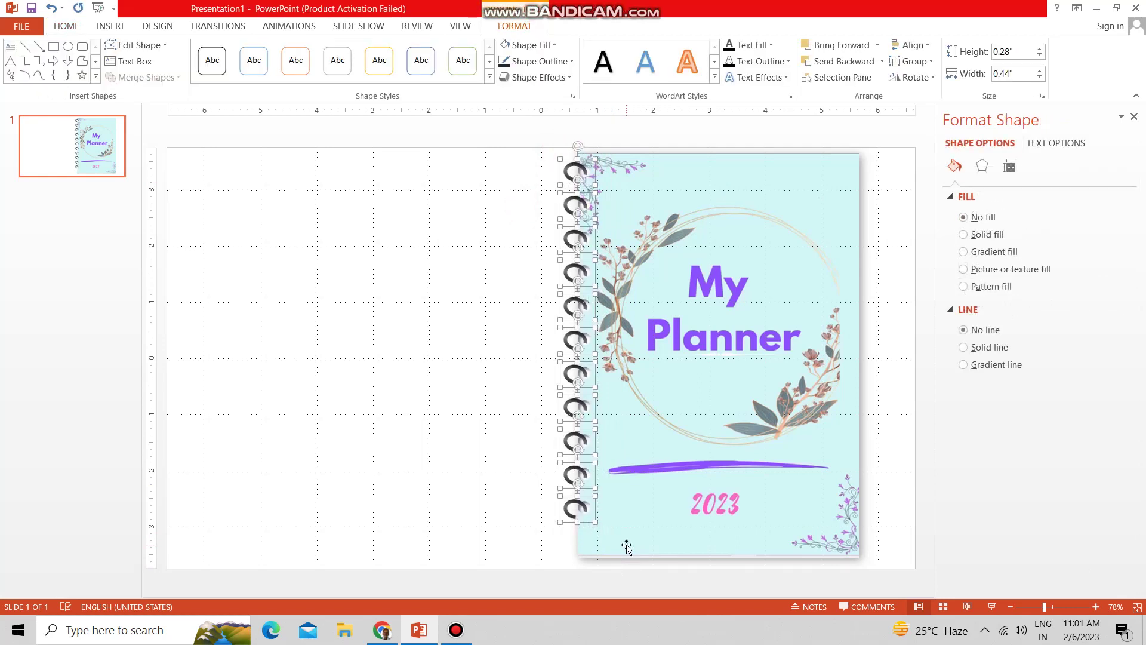
key("Up")
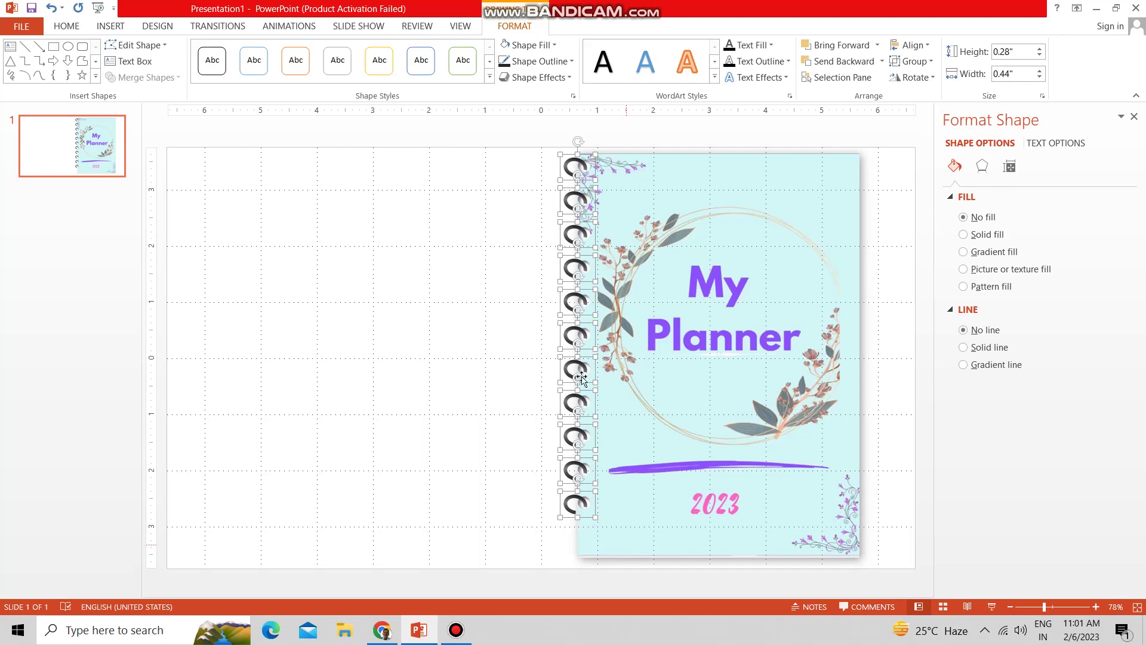
left_click(501, 357)
left_click(576, 505)
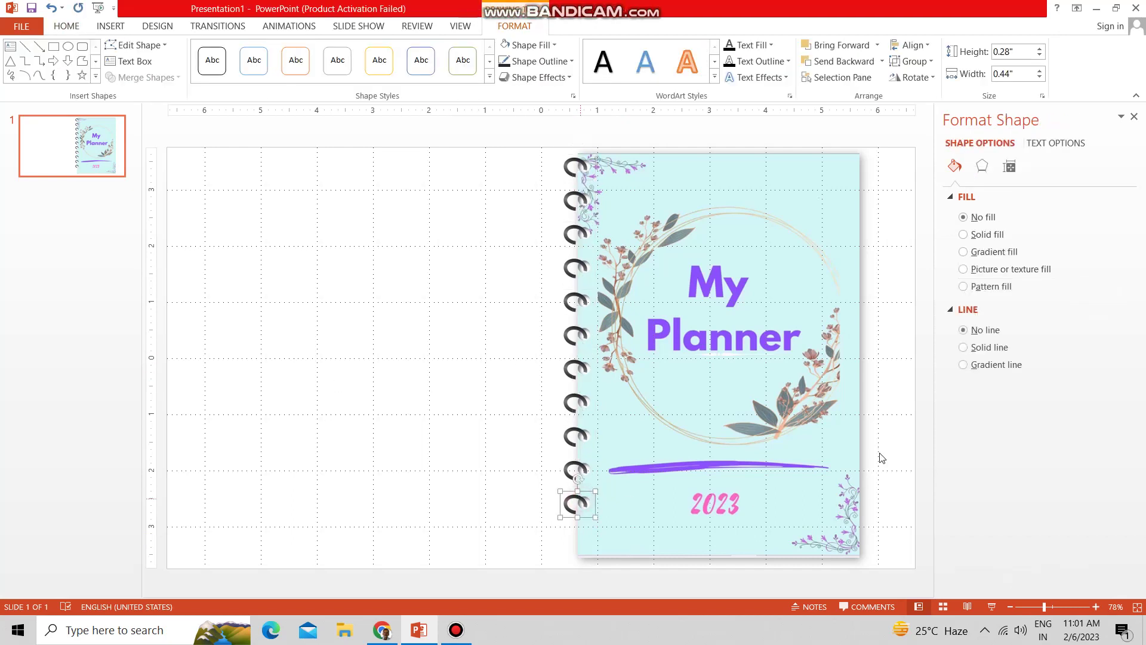
key("ctrl+d")
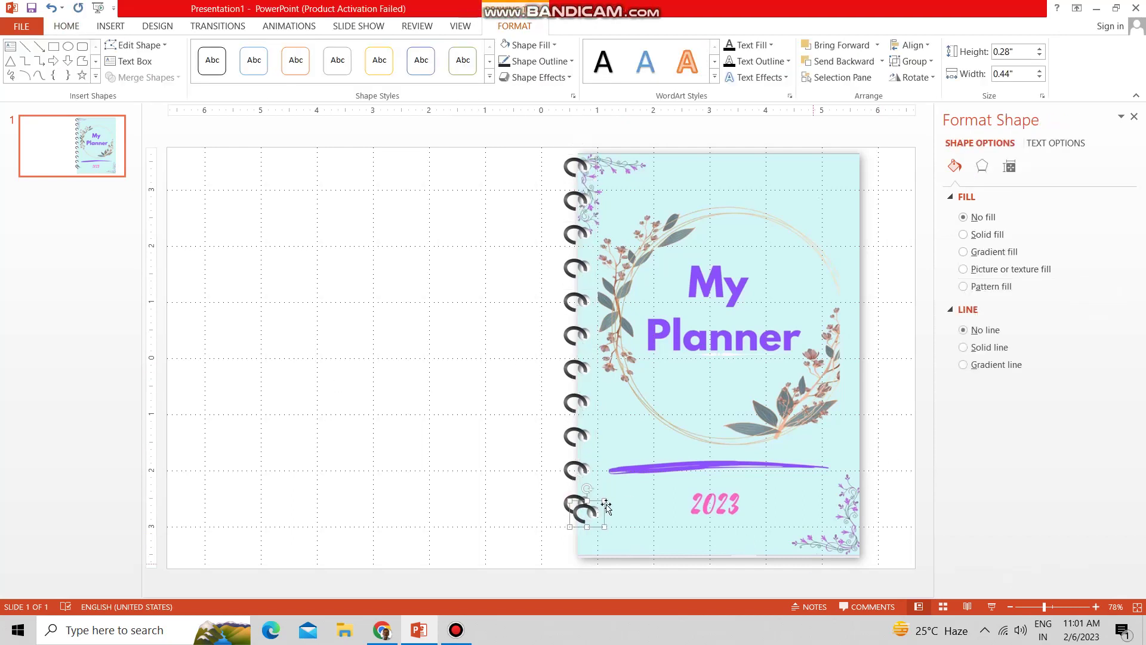
left_click_drag(577, 509, 564, 531)
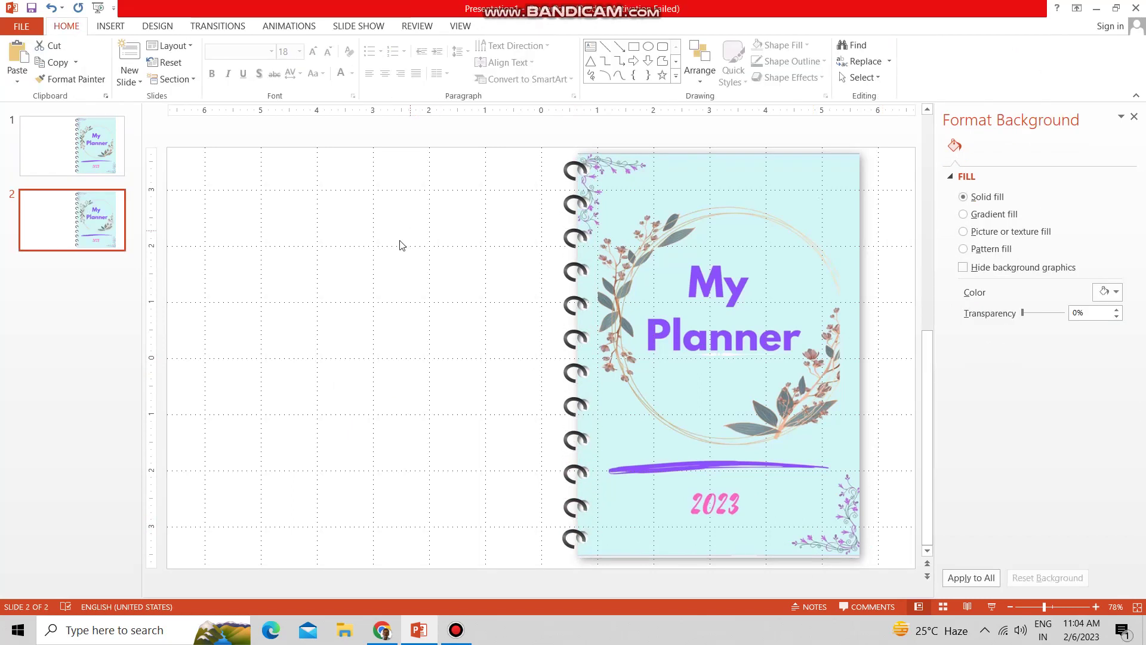
left_click(755, 336)
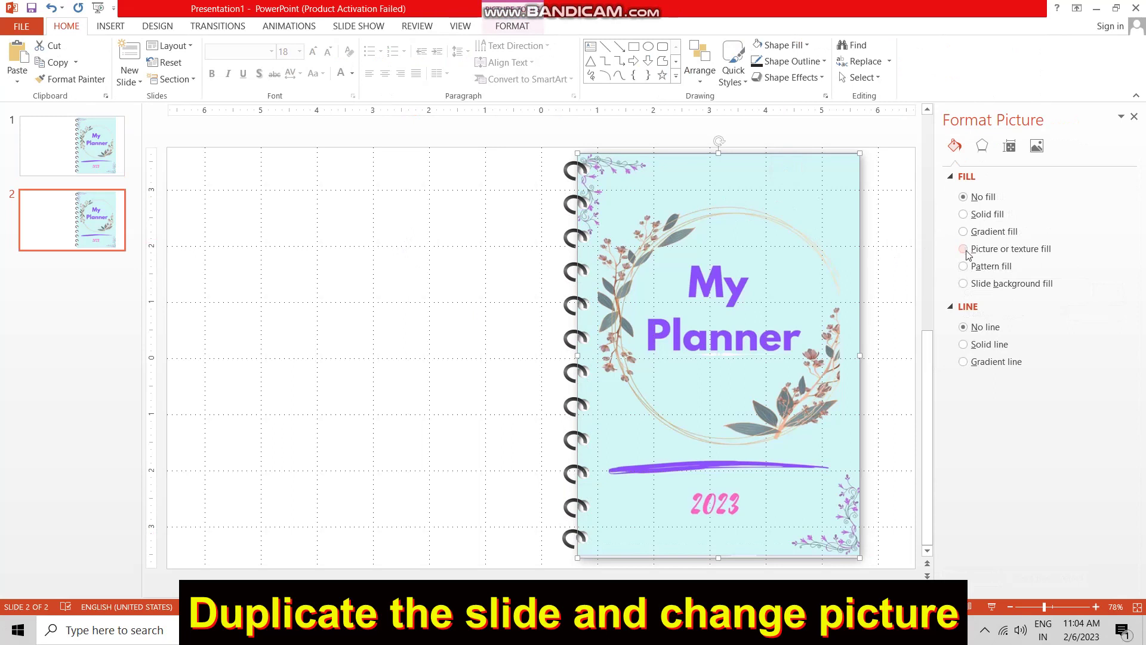
- Swap slide 2's cover for the Planner 3 Reading Goal image and copy it to the left
right_click(774, 201)
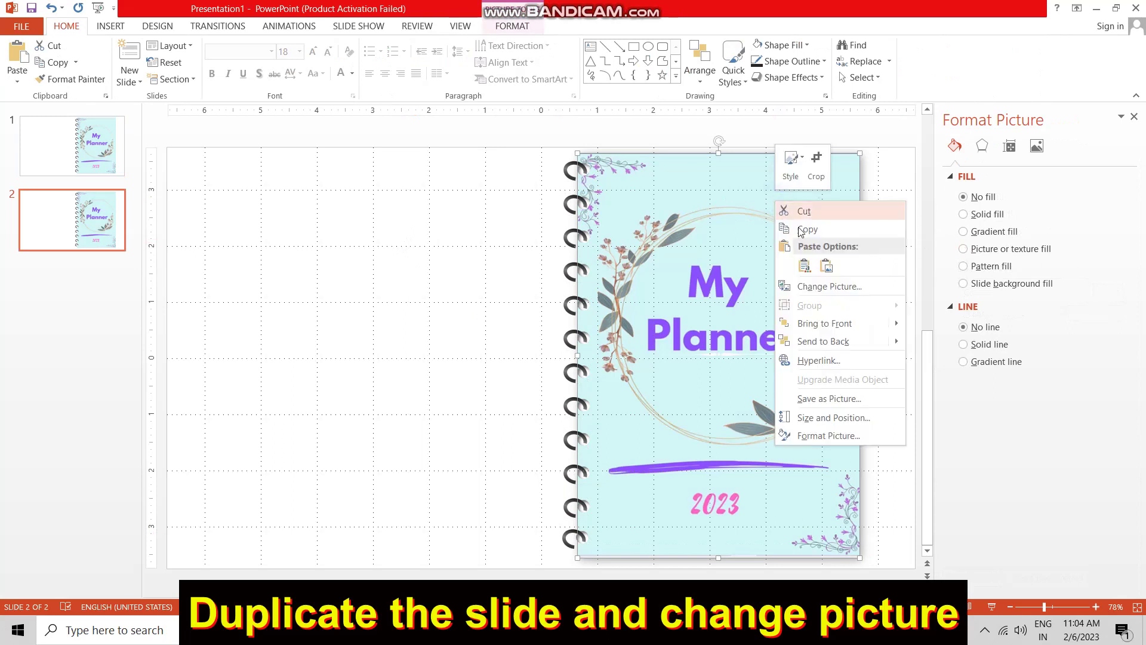
left_click(814, 287)
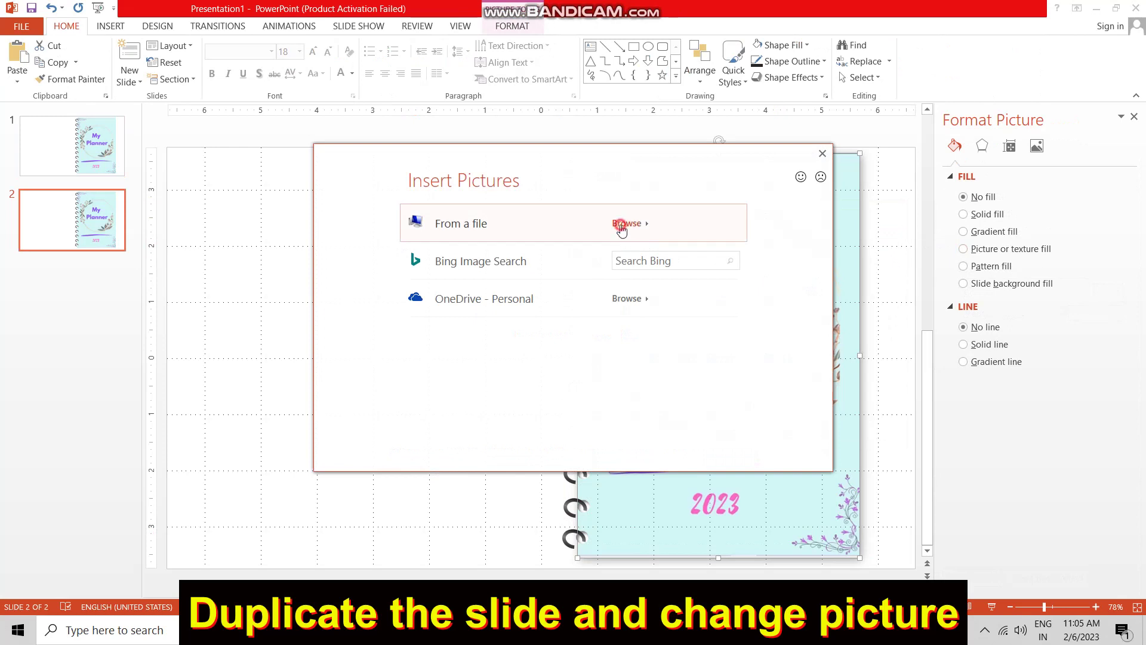
left_click(620, 224)
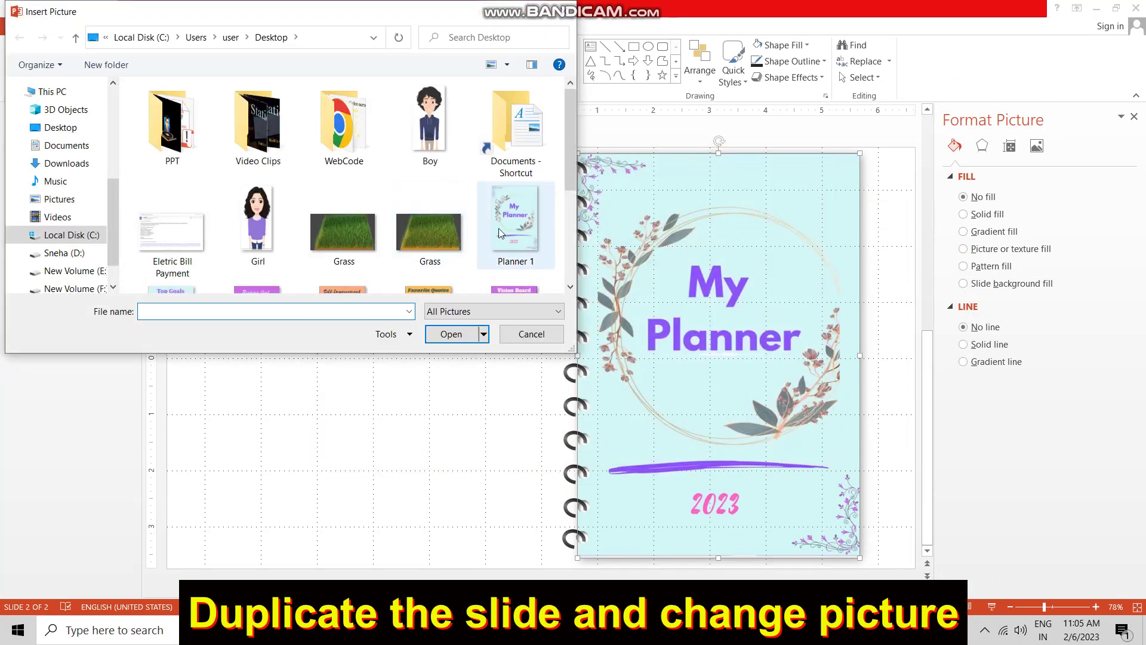
scroll(499, 233, "down", 2)
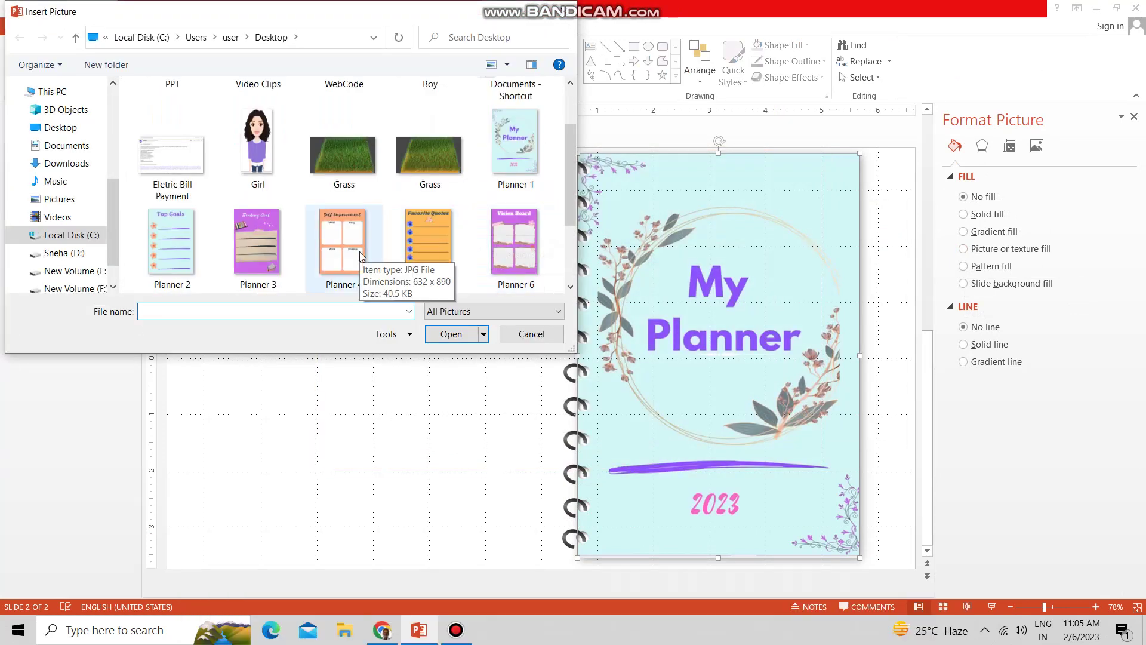
left_click(258, 241)
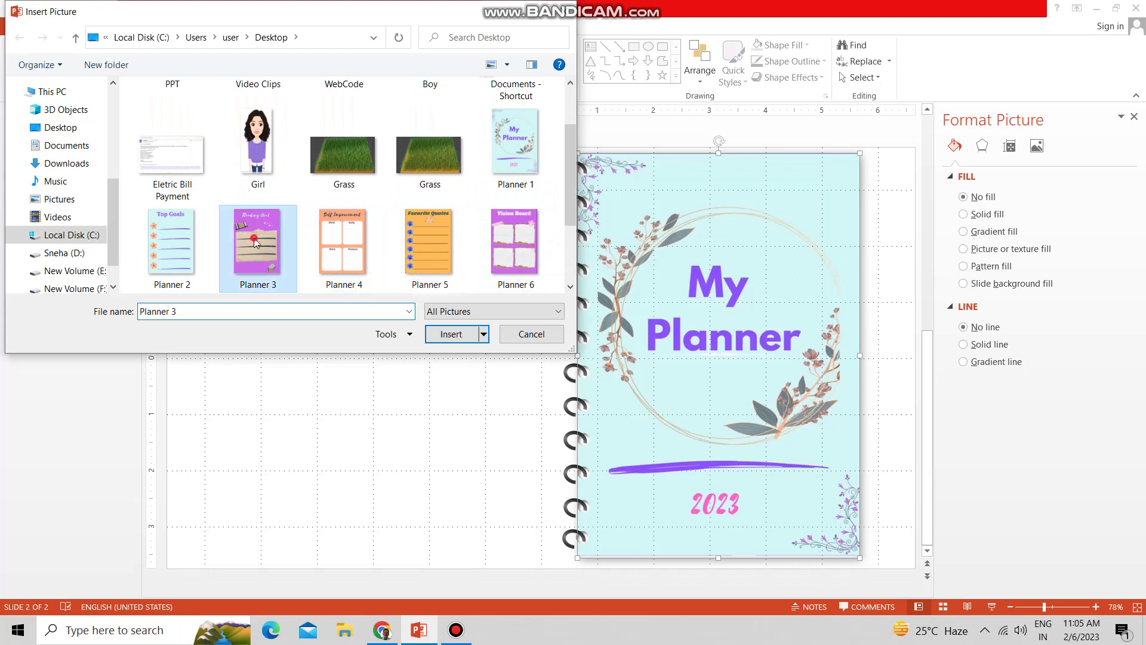
left_click(444, 335)
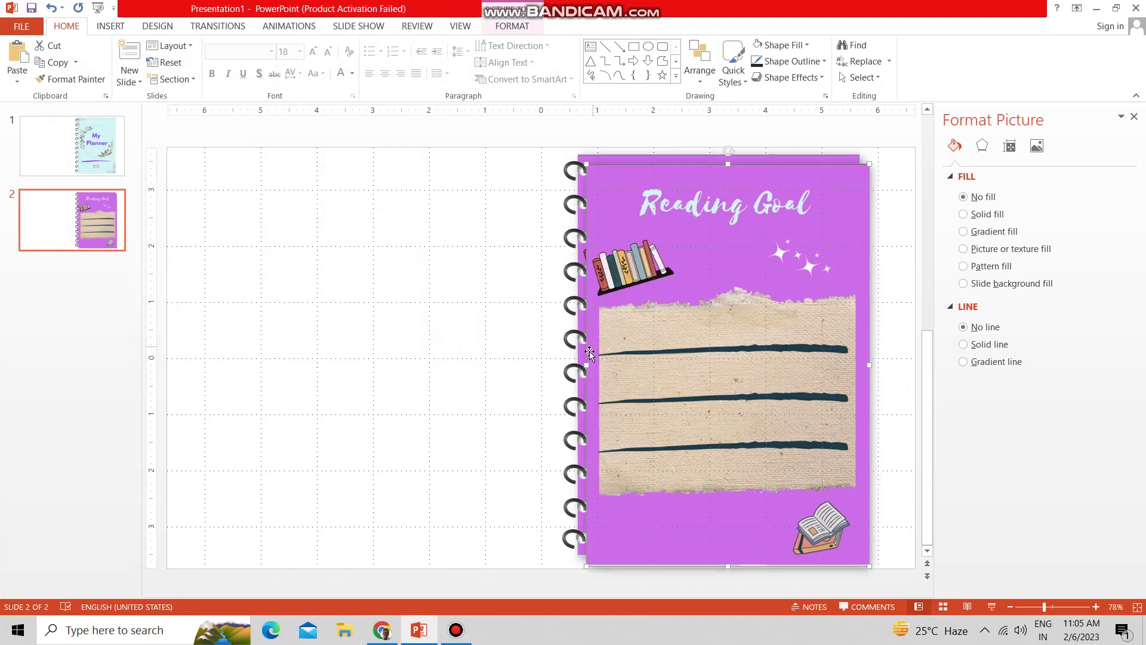
mouse_move(632, 358)
left_mouse_down()
mouse_move(310, 318)
mouse_move(312, 347)
mouse_move(339, 347)
left_mouse_up()
- Move the small white circle onto the top spiral ring
left_click(594, 179)
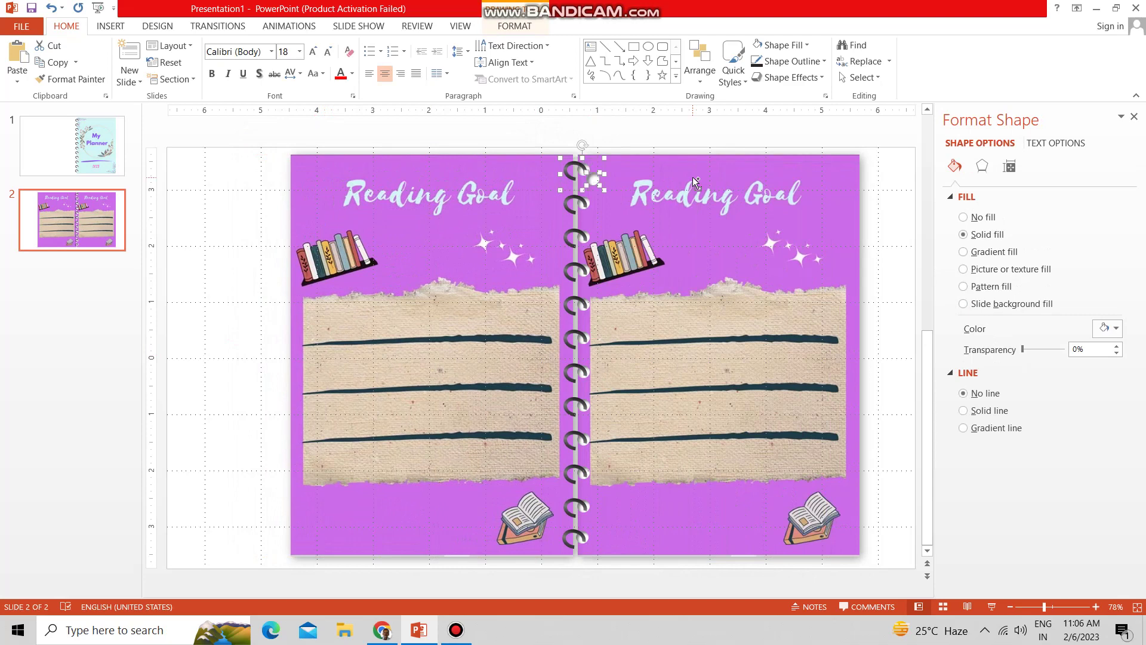
left_click_drag(597, 186, 567, 171)
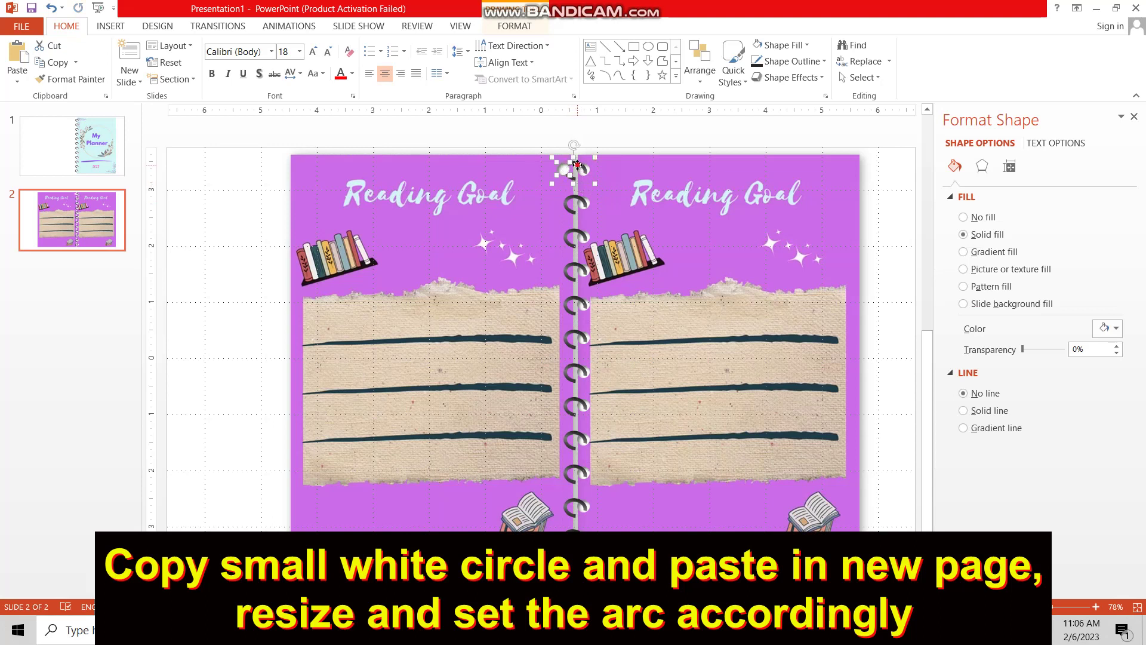
- Seat the white hole under the top ring's arc, then select the whole ring column
left_click(574, 172)
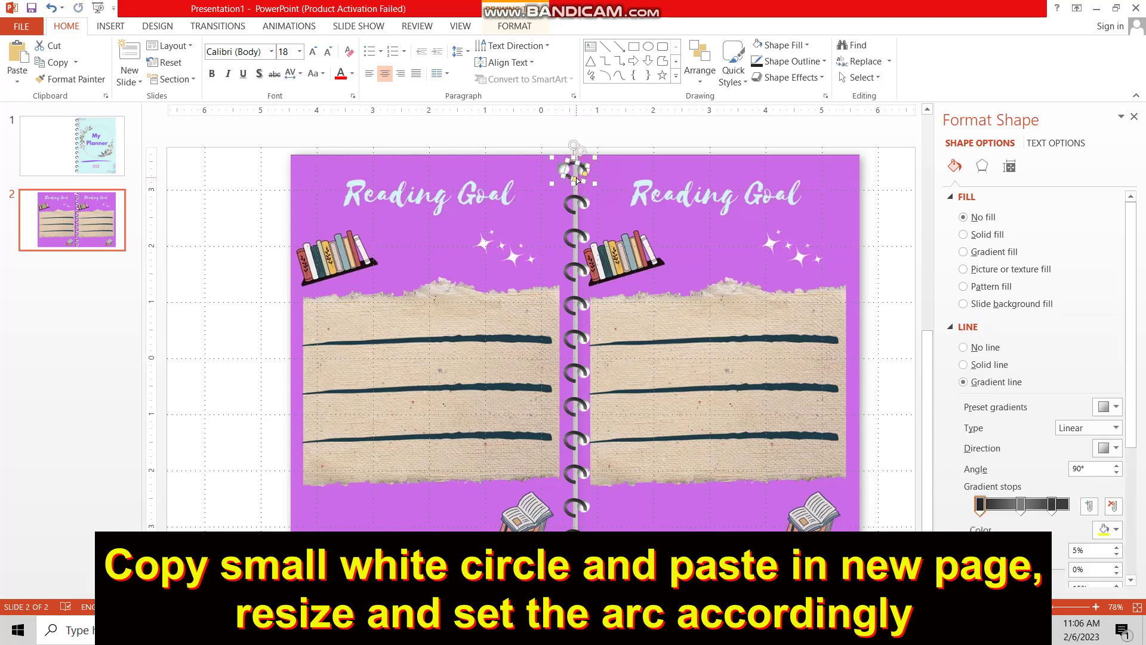
key("Escape")
left_click(645, 126)
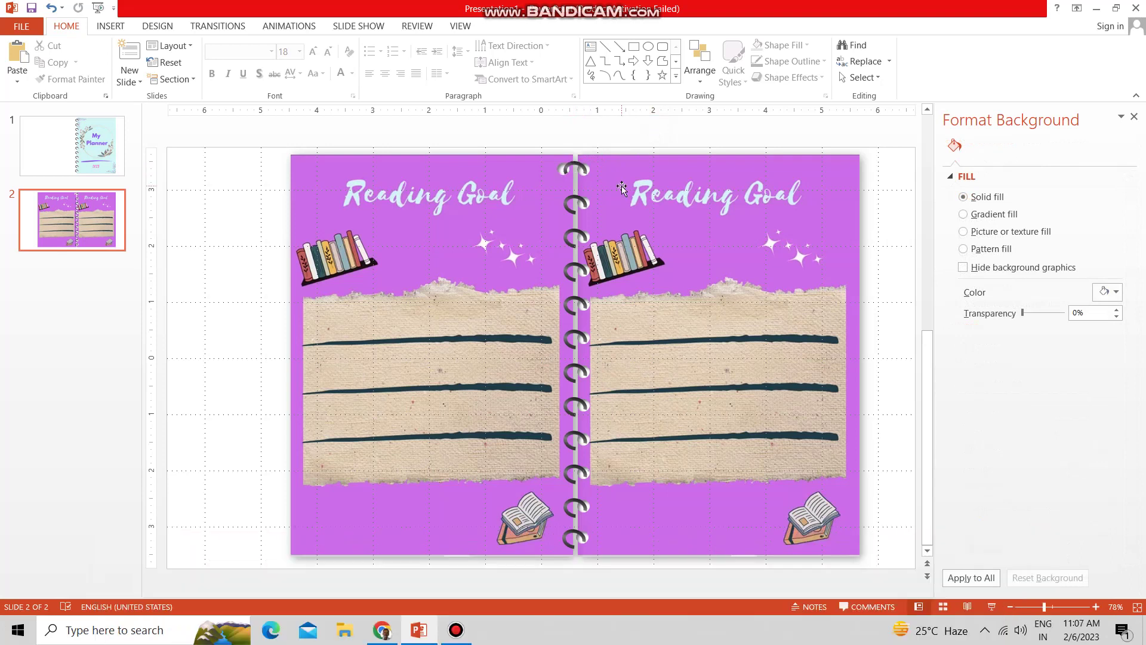
left_click_drag(517, 420, 603, 189)
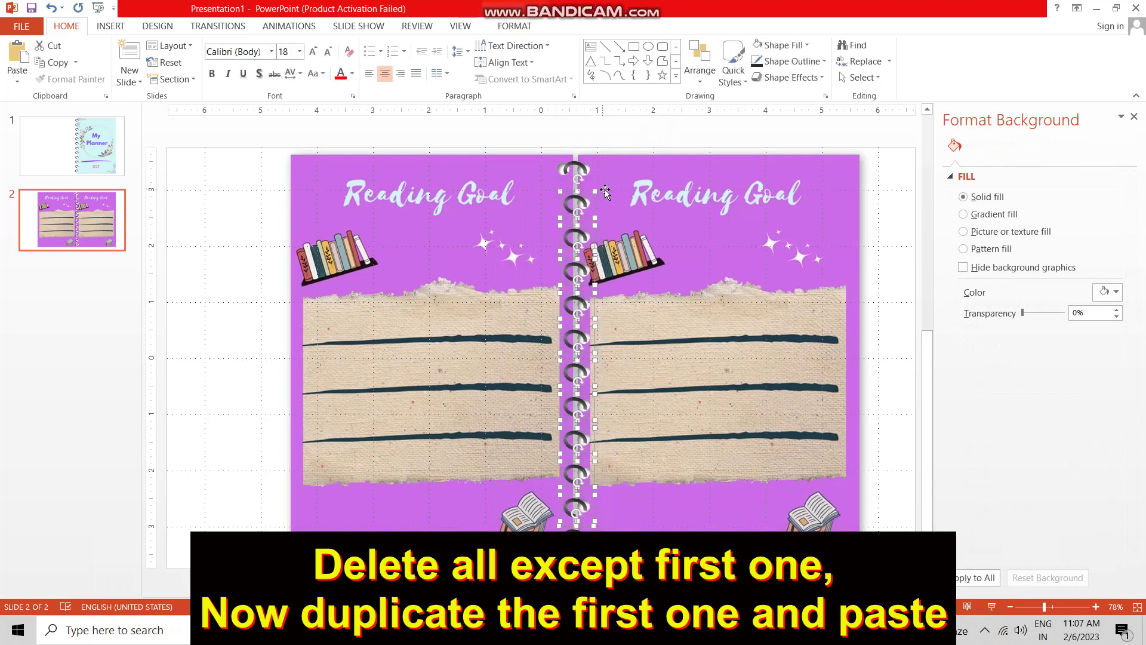
- Delete all but the top ring, then duplicate and nudge it to fill the centre gutter evenly
key("Delete")
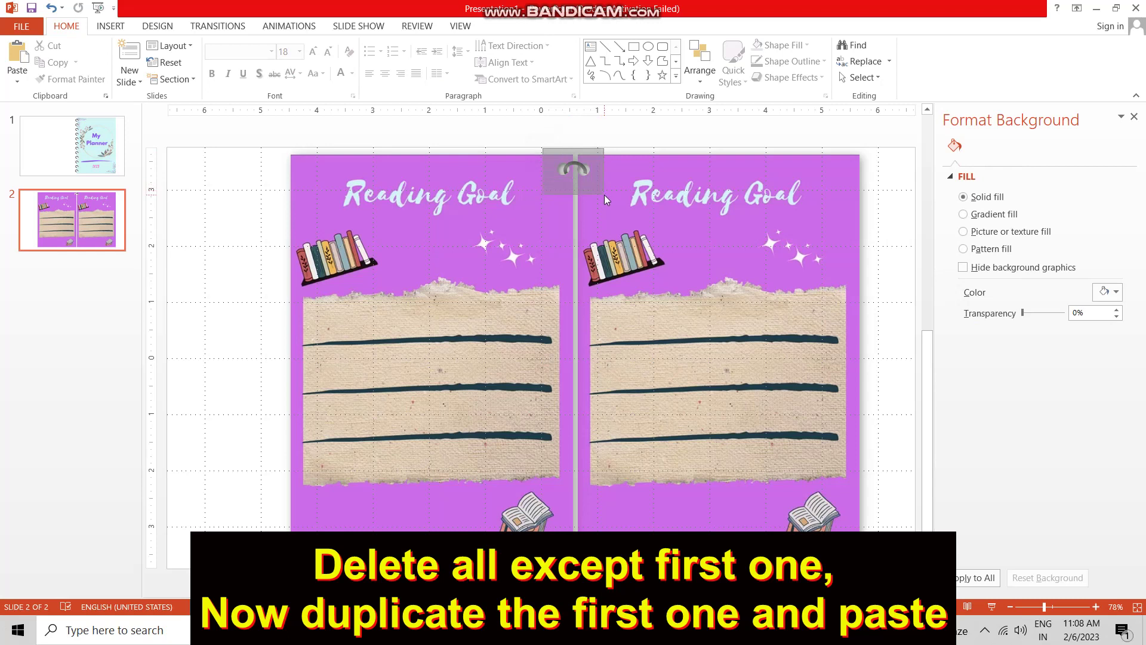
left_click_drag(604, 194, 604, 195)
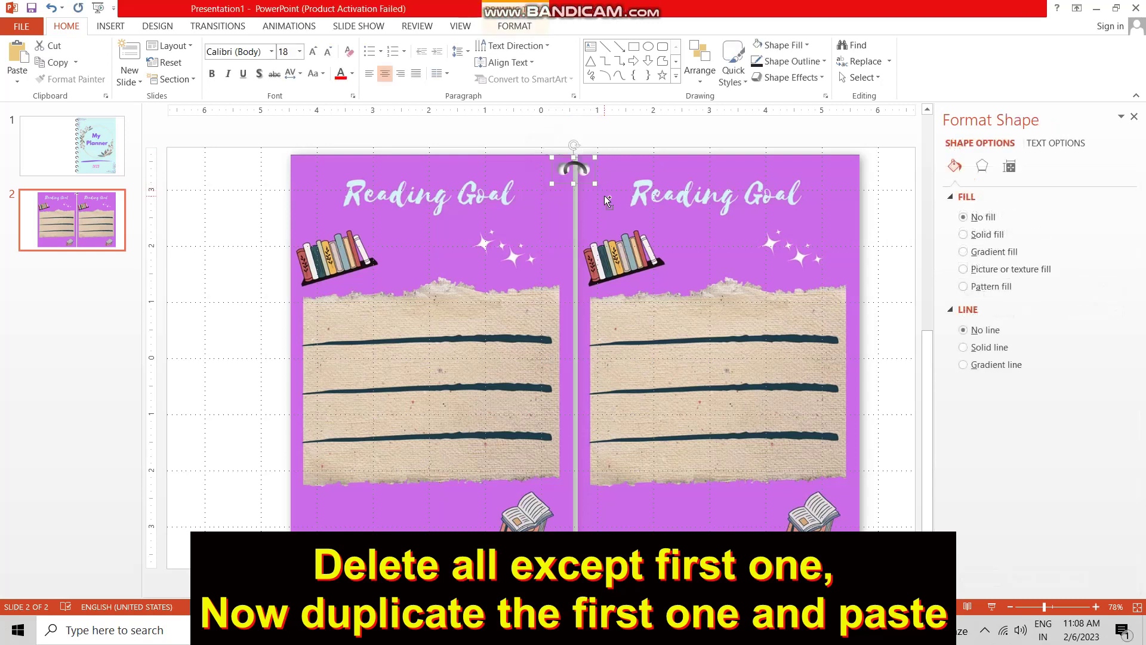
key("ctrl+d")
key("Down")
key("Down")
key("Down")
key("Up")
key("Up")
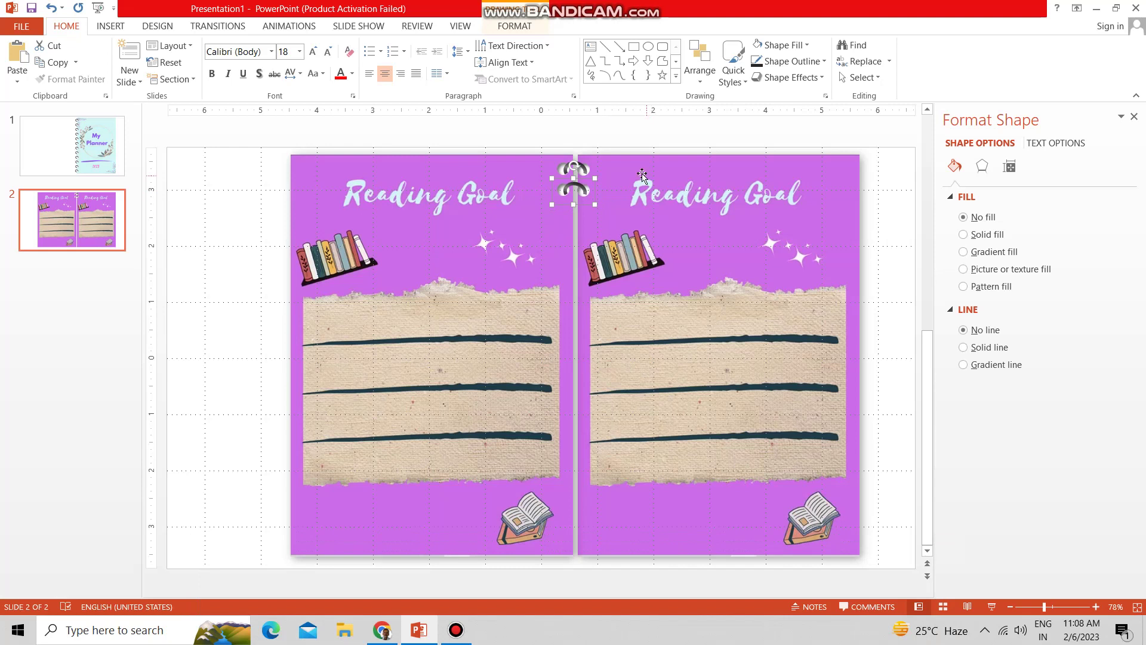
key("ctrl+d")
key("ctrl+d")
key("ctrl+d")
key("ctrl+d")
key("ctrl+d")
key("ctrl+d")
key("ctrl+d")
key("ctrl+d")
key("ctrl+d")
key("ctrl+d")
key("ctrl+d")
key("ctrl+d")
key("ctrl+d")
key("ctrl+d")
key("ctrl+d")
key("ctrl+d")
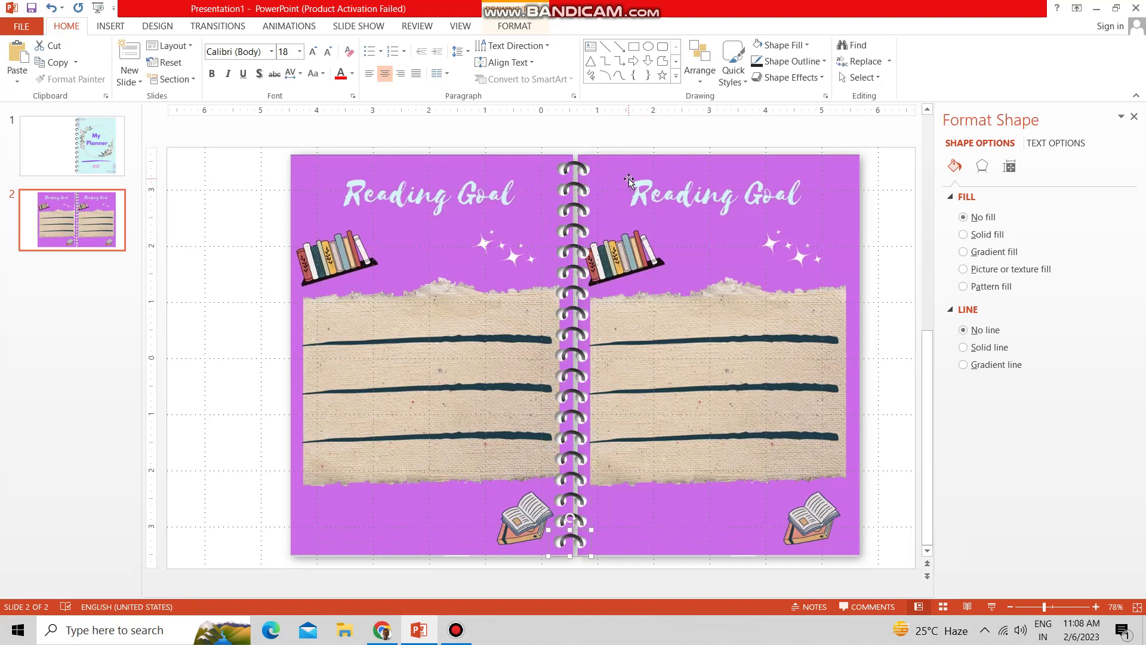
left_click(293, 323)
left_click(410, 311)
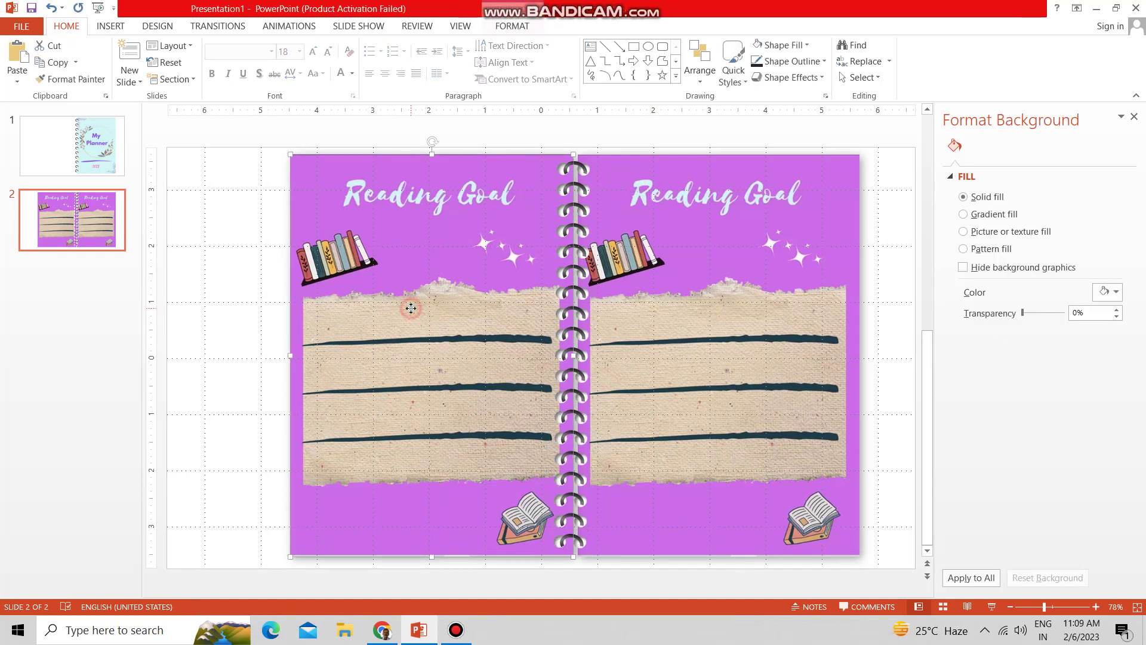
- Replace slide 2's left-page picture with the Planner 2 Top Goals image
right_click(415, 310)
left_click(456, 393)
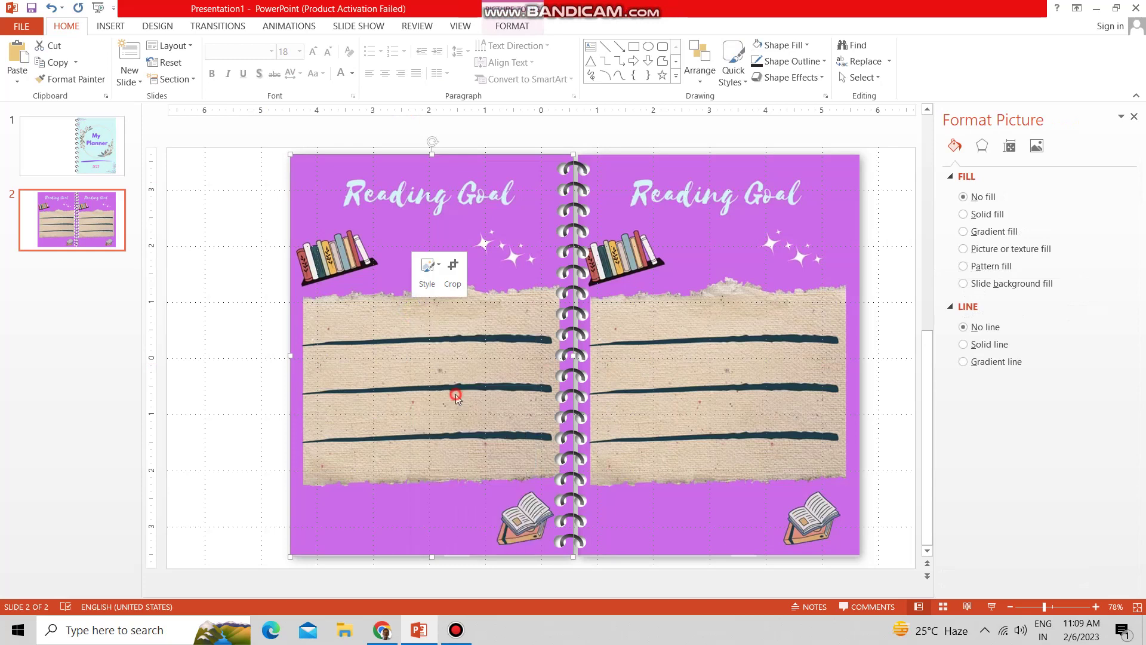
left_click(626, 224)
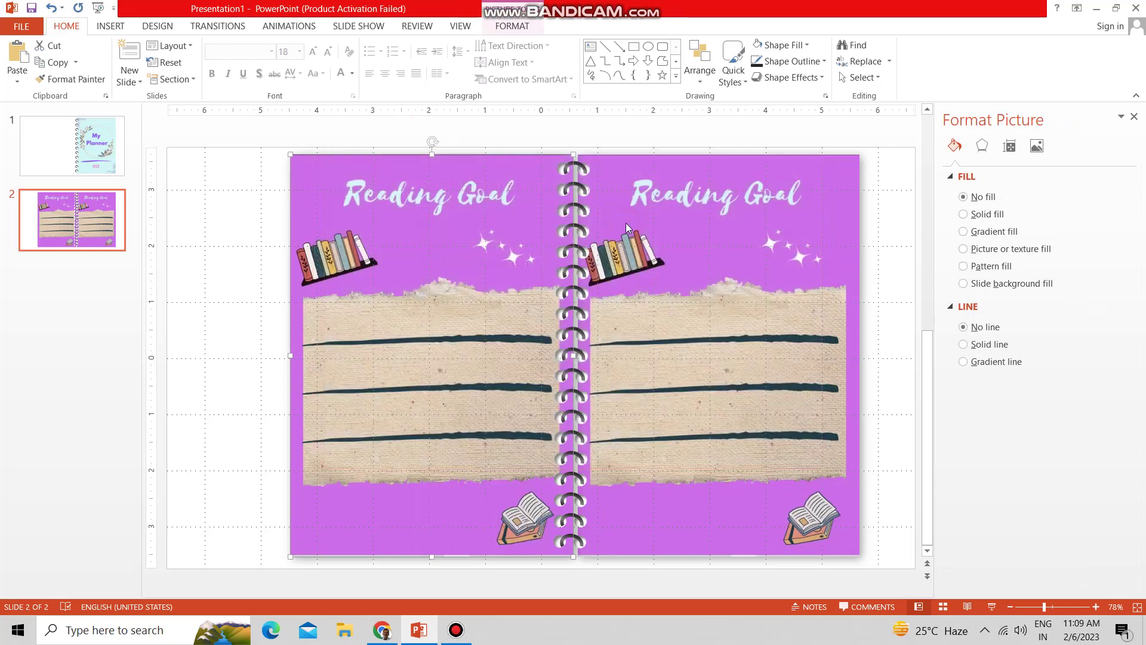
scroll(433, 217, "down", 3)
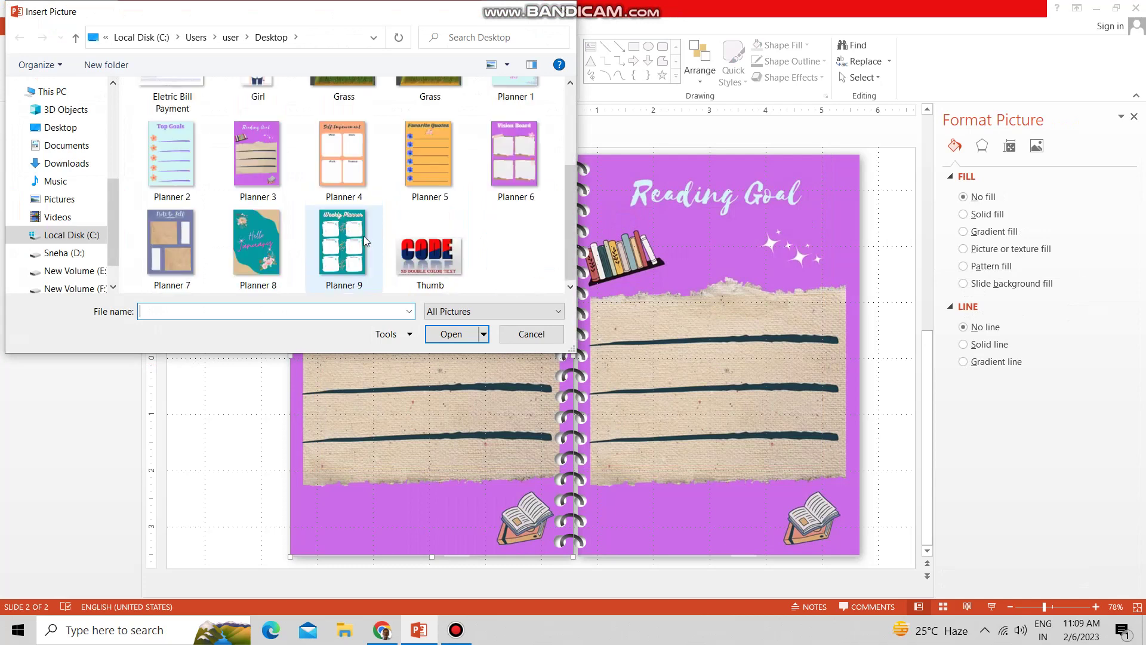
left_click(162, 148)
left_click(449, 338)
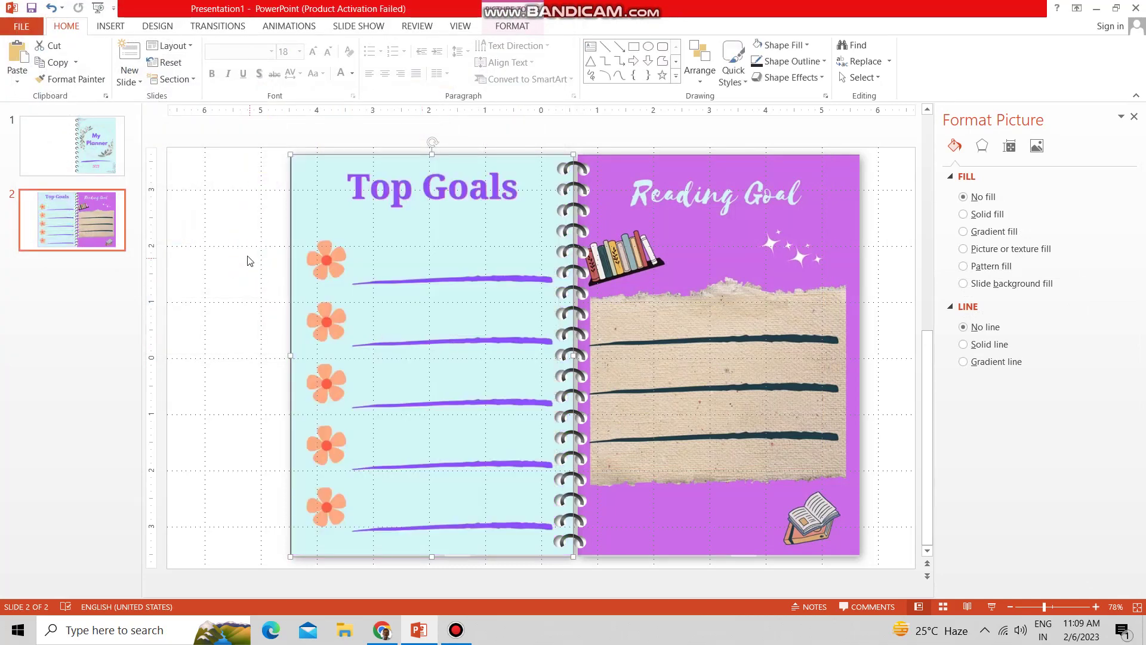
left_click(234, 250)
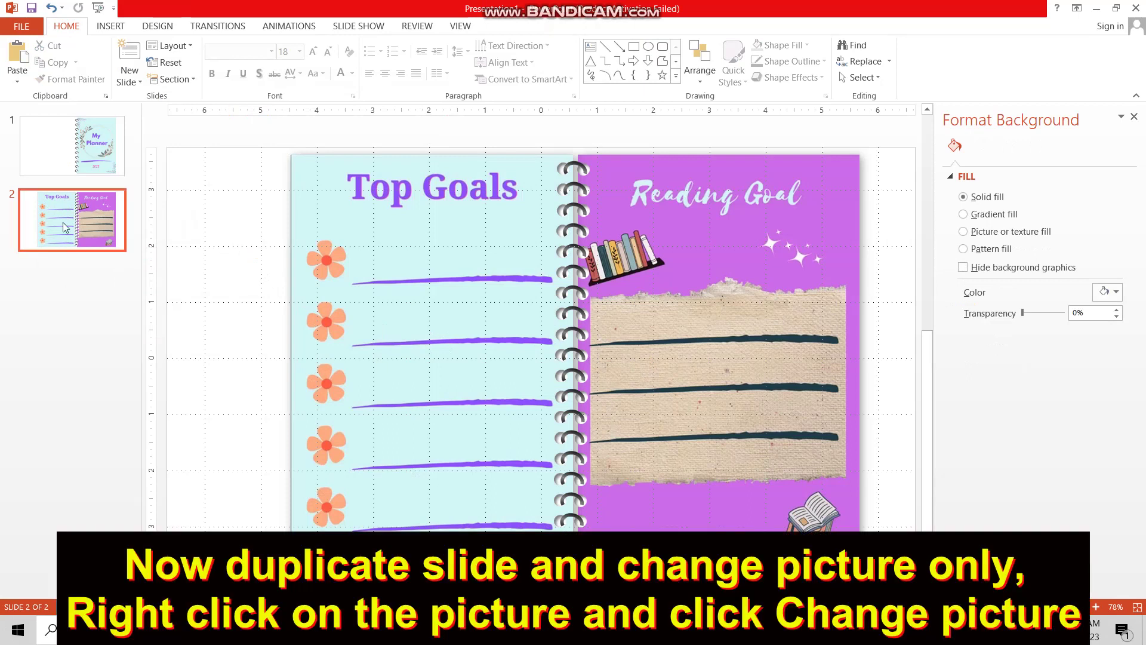
- Duplicate slide 2 as a new slide 3
right_click(62, 222)
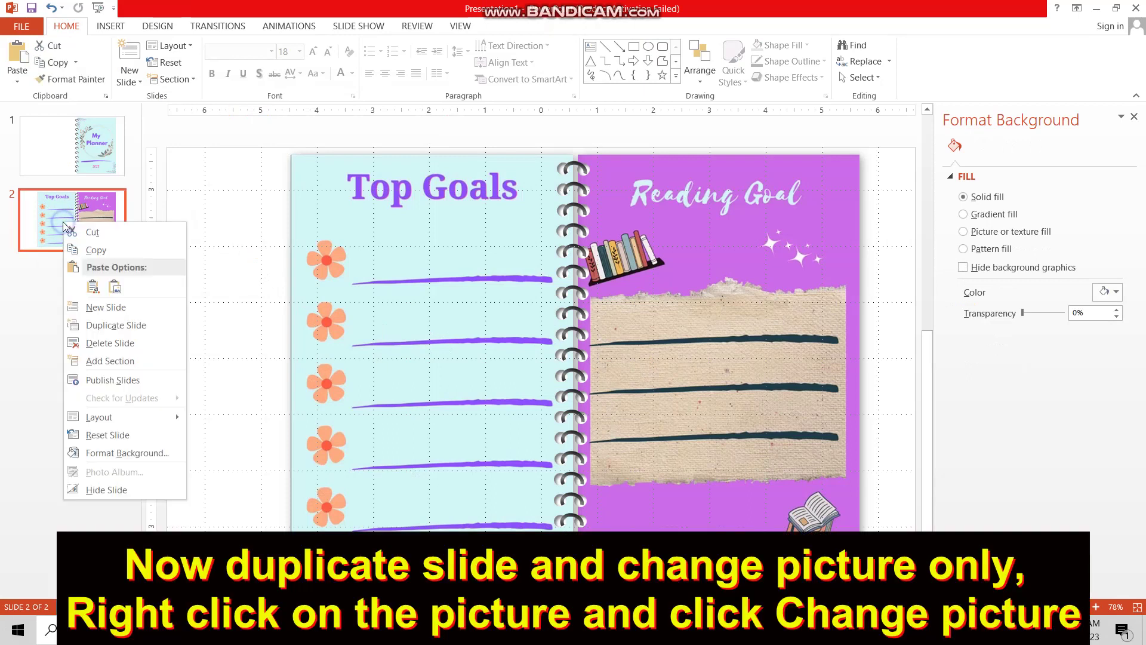
left_click(103, 326)
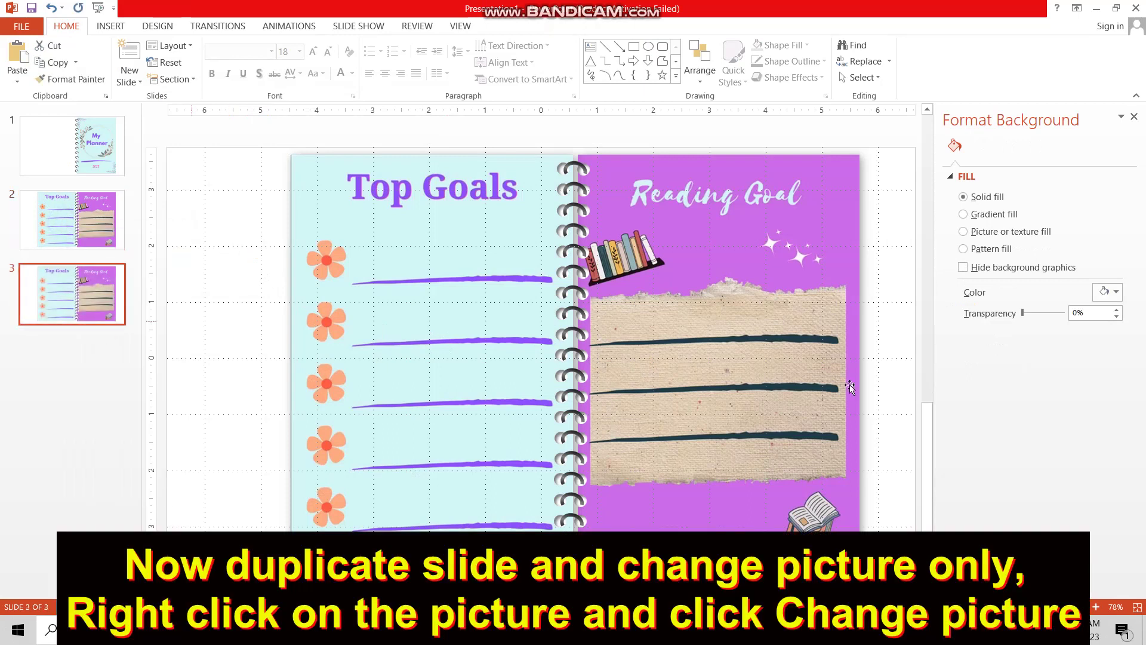
left_click(742, 290)
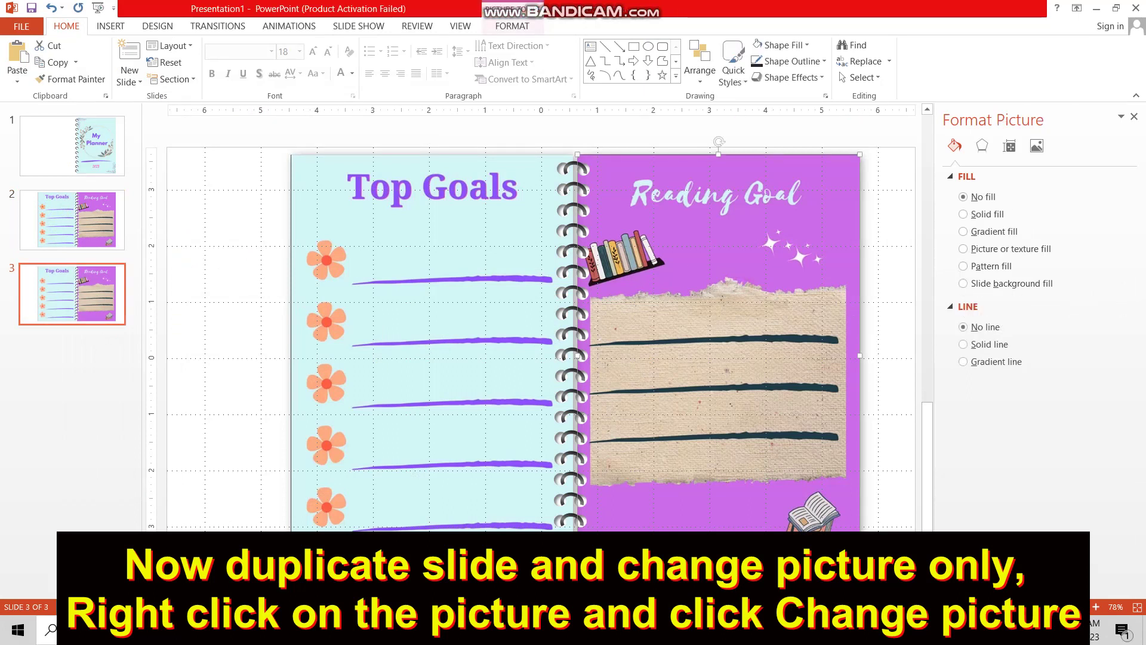
- On slide 3, replace the right-page Reading Goal picture with the Planner 4 image
right_click(708, 250)
left_click(747, 337)
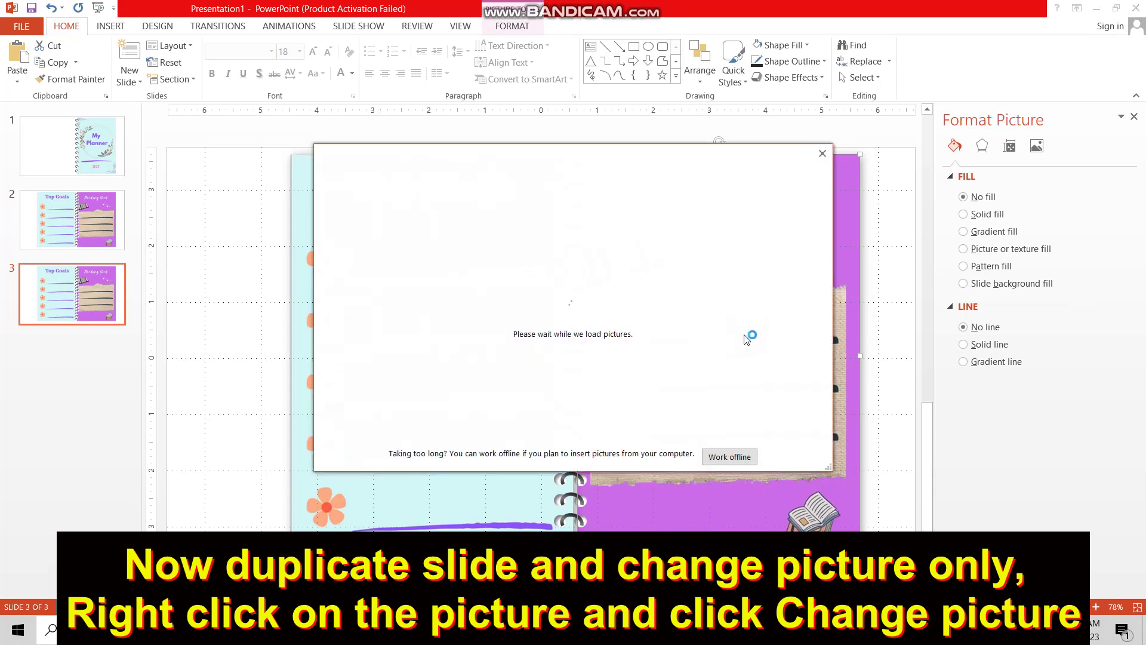
left_click(623, 224)
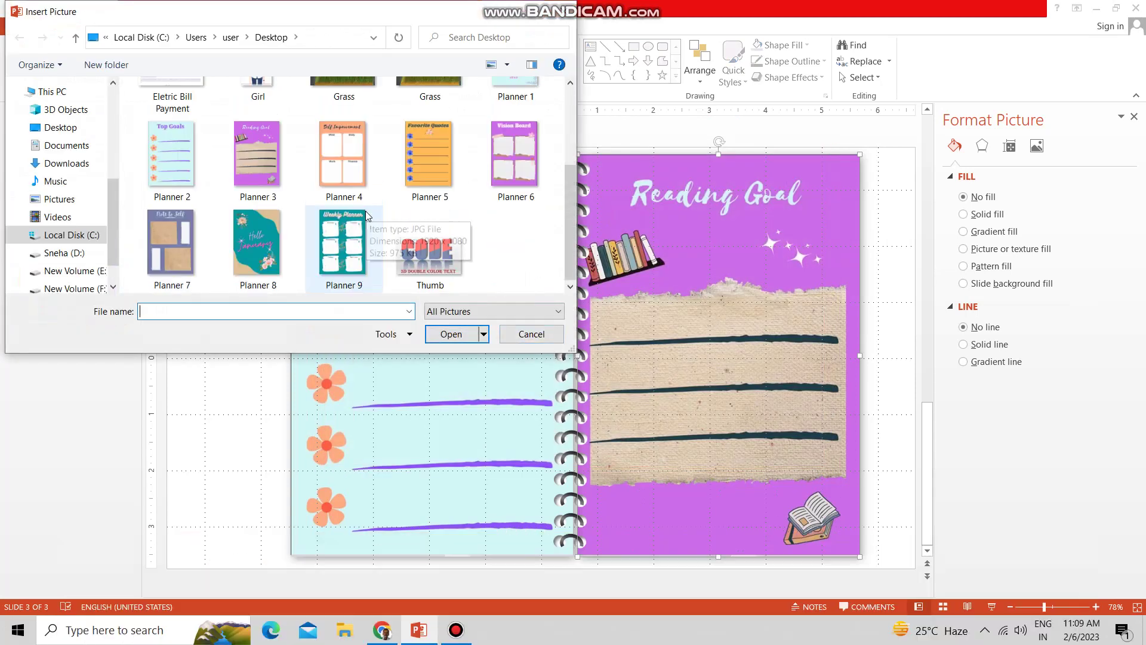
left_click(342, 171)
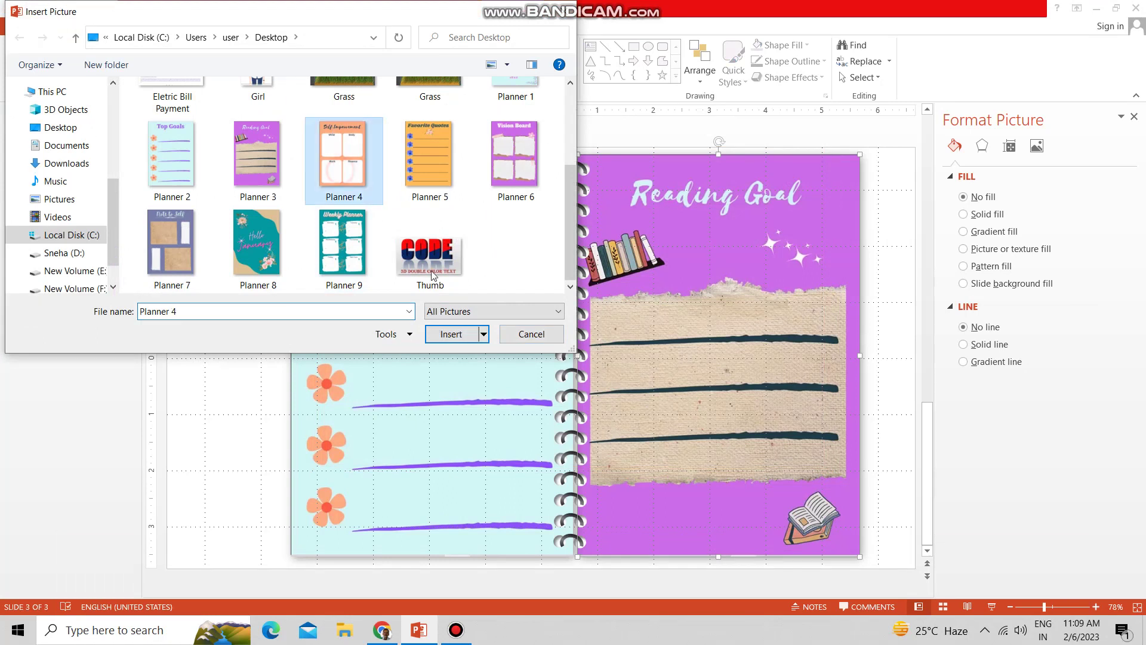
left_click(446, 336)
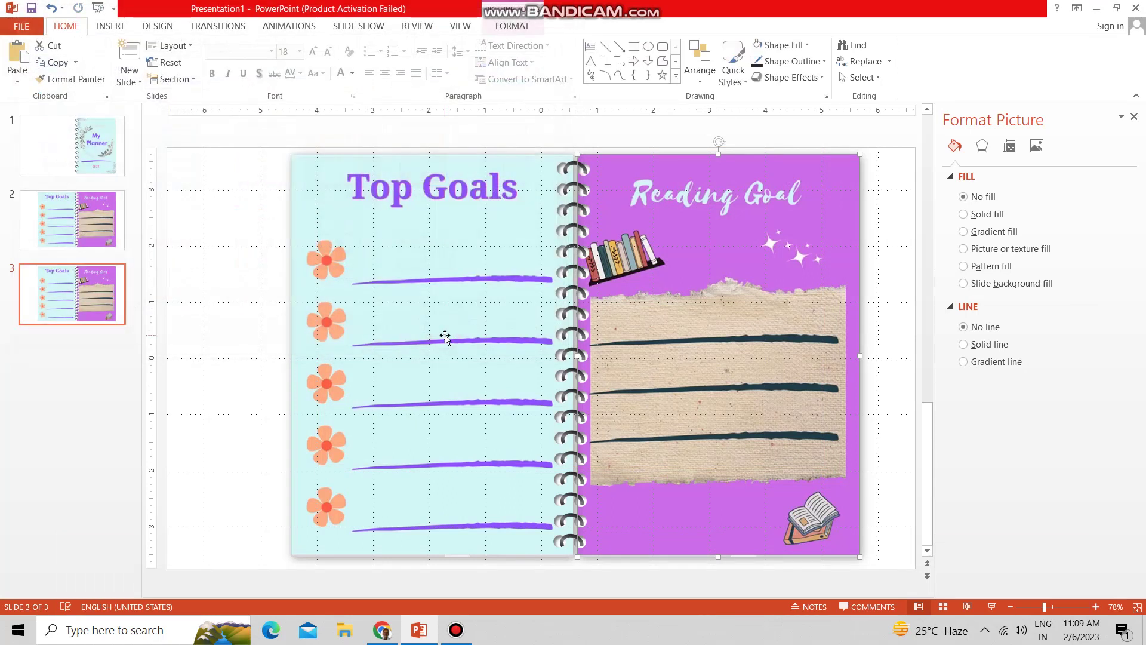
left_click(369, 241)
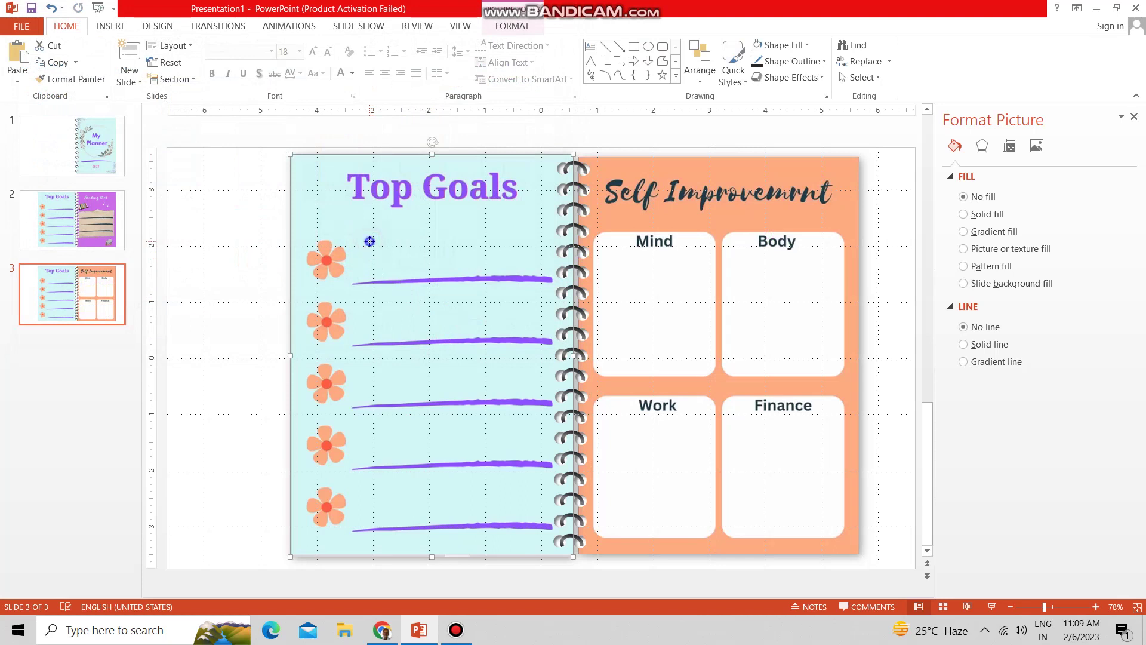
- Replace slide 3's left Top Goals picture with the Planner 5 Favorite Quotes image
right_click(370, 242)
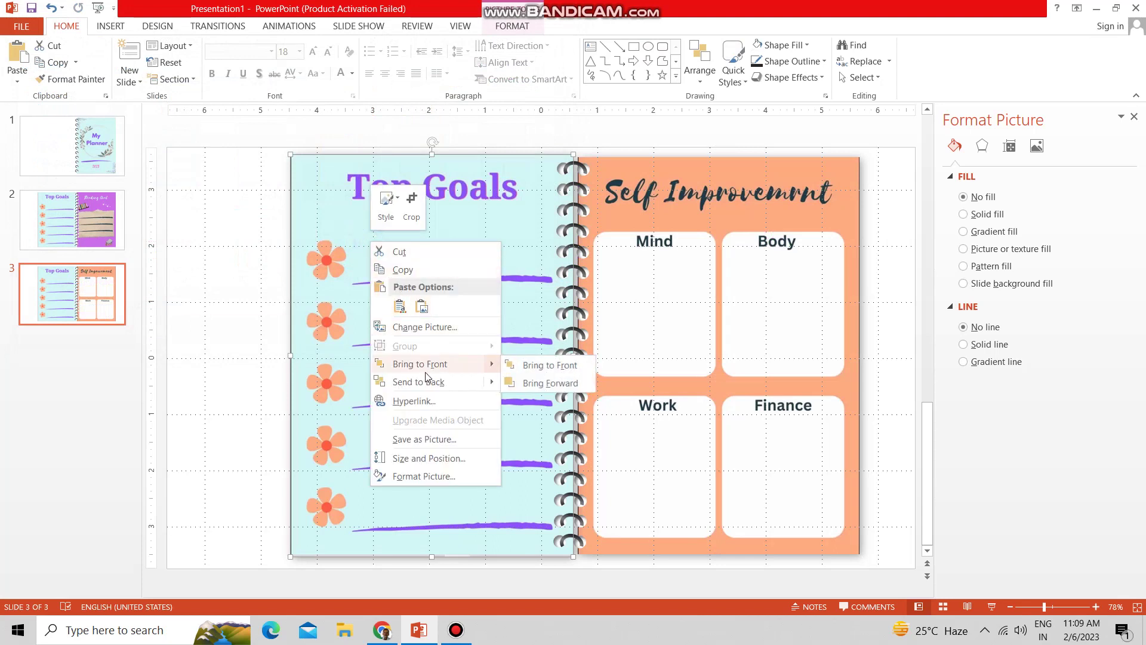
left_click(421, 328)
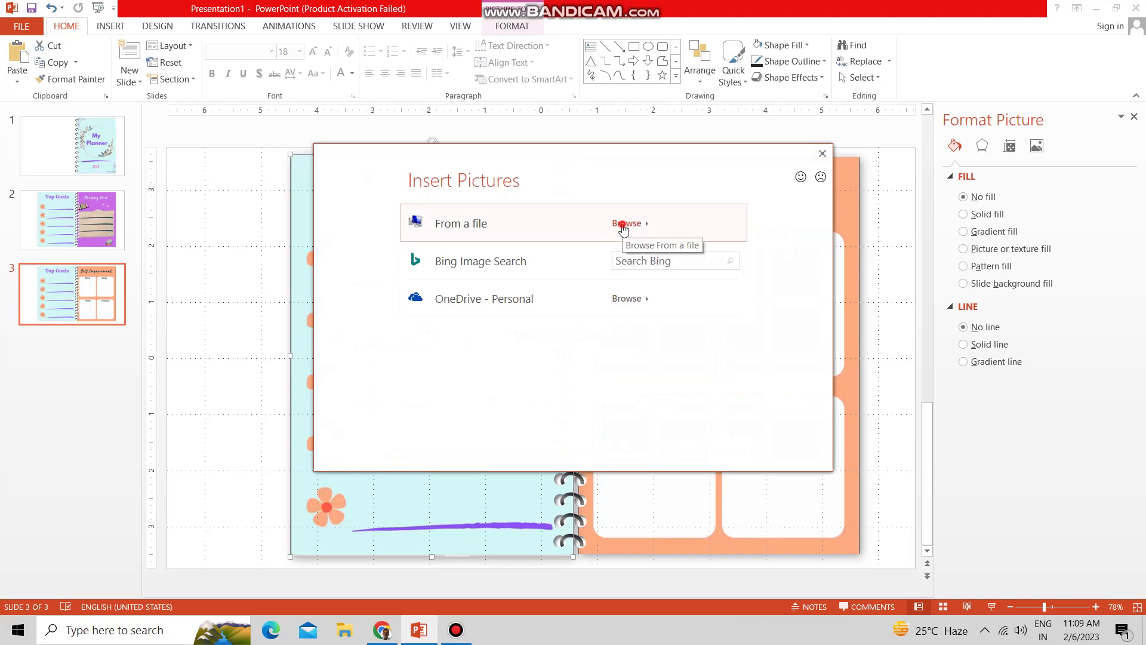
left_click(623, 226)
scroll(376, 232, "down", 3)
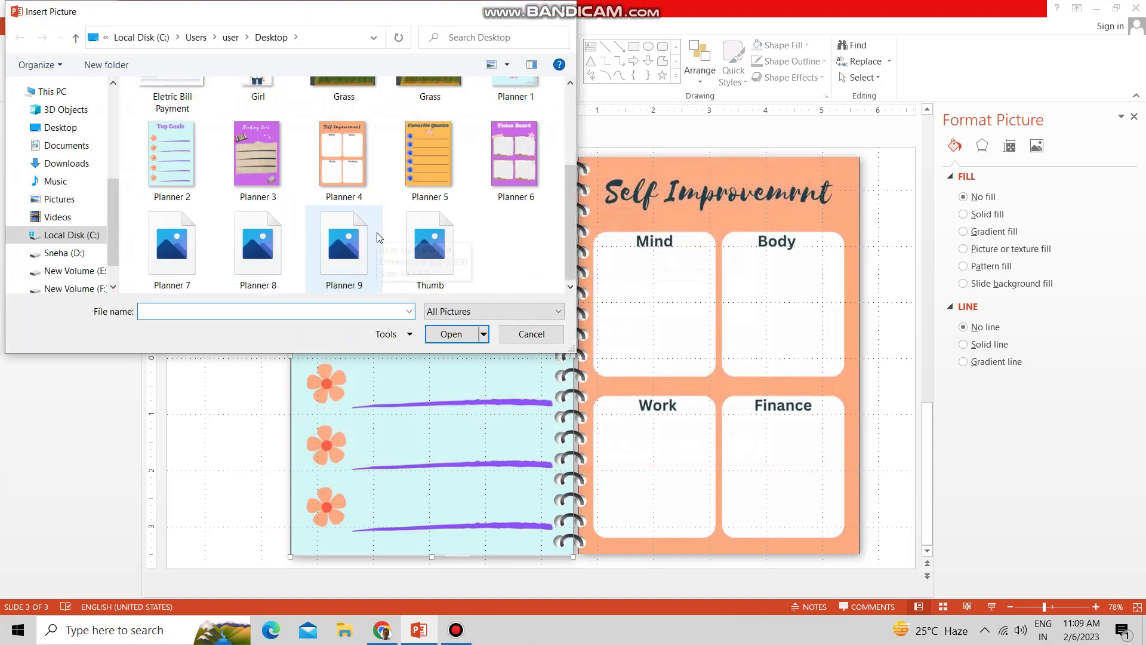
left_click(418, 157)
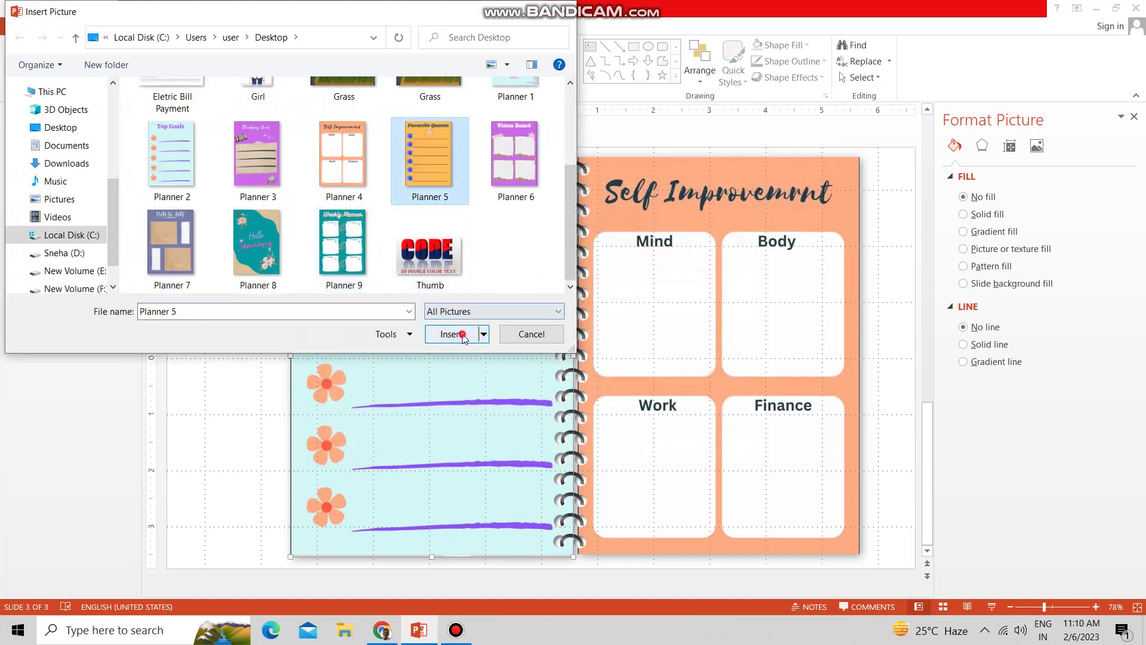
left_click(451, 333)
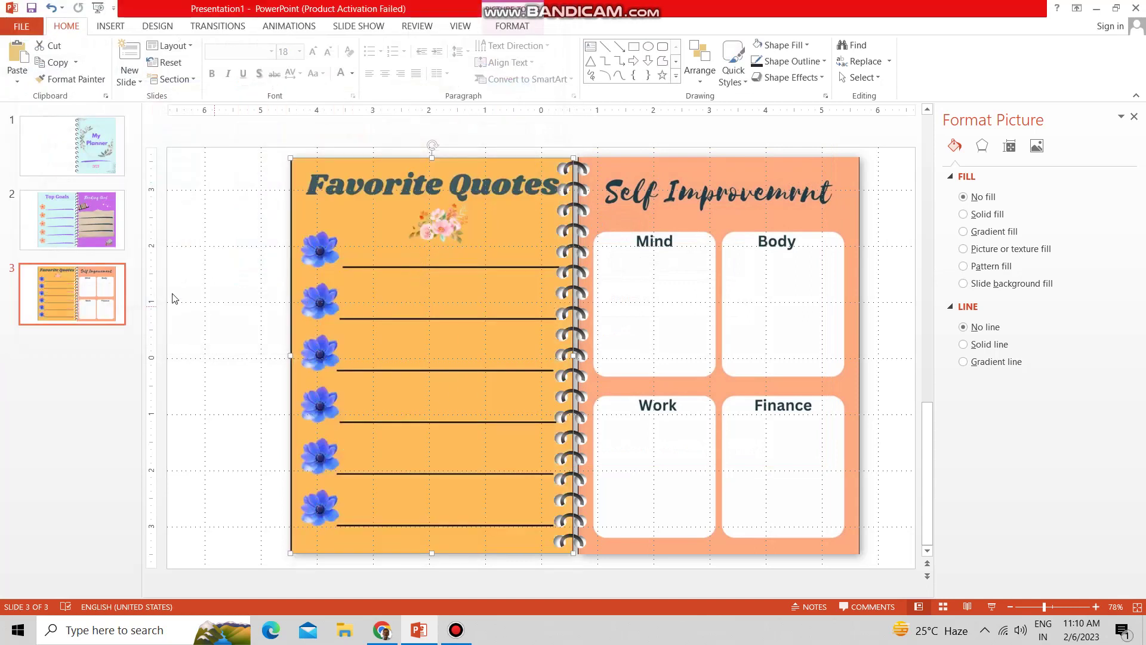
- Duplicate slide 3 as a new slide 4
right_click(72, 288)
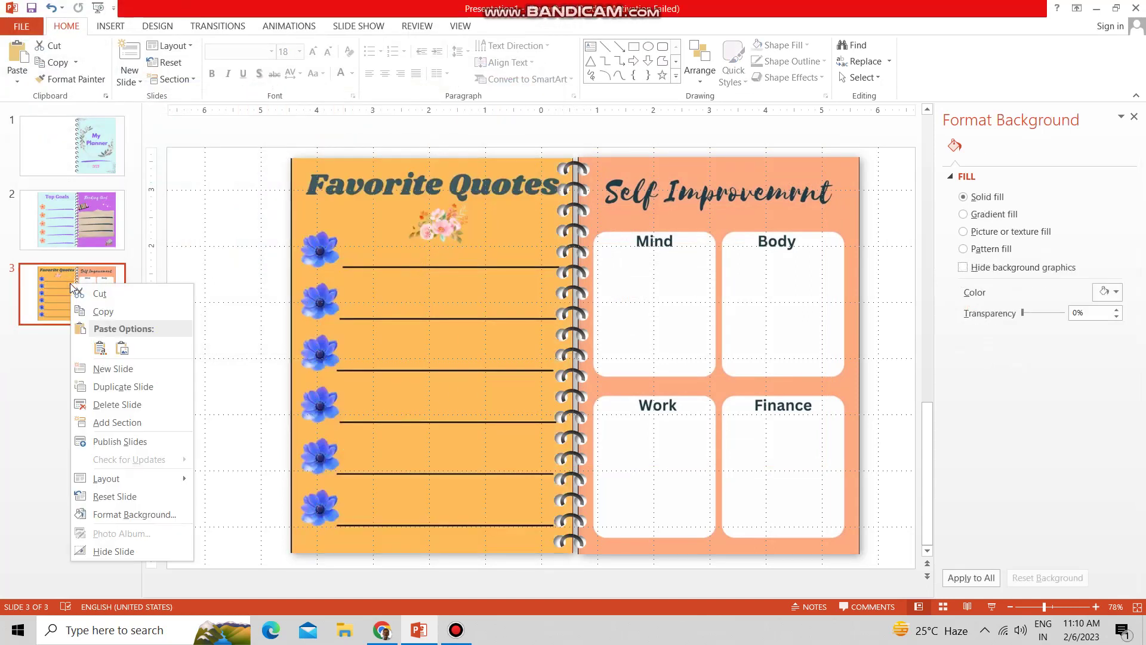
left_click(109, 385)
left_click(632, 309)
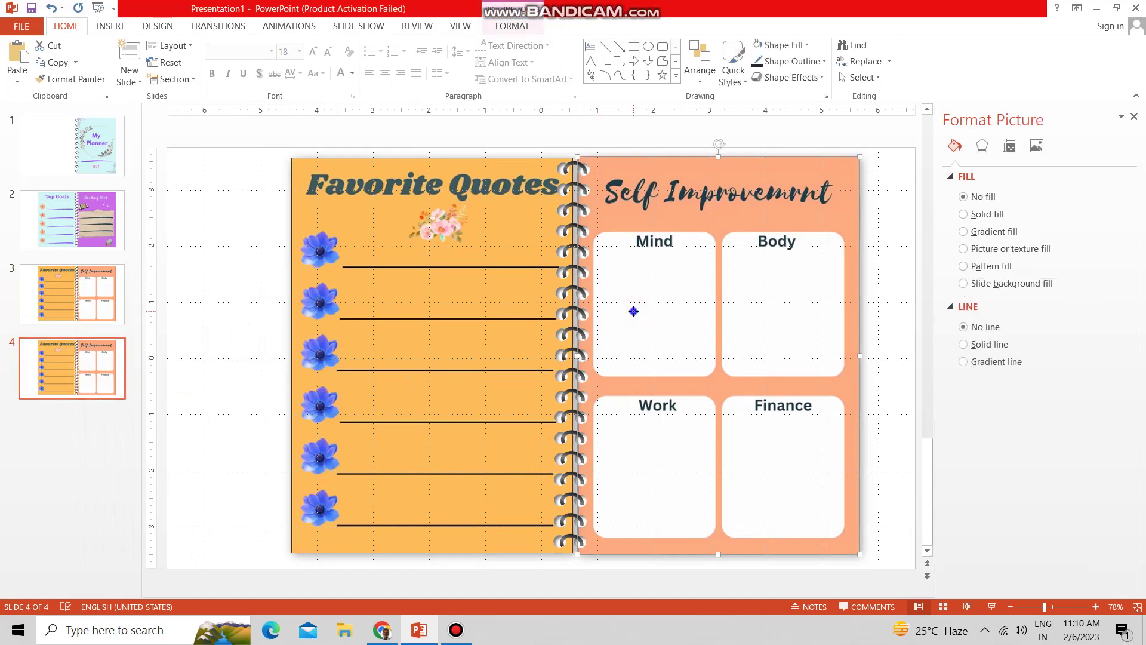
- Replace slide 4's right-page picture with the Planner 6 Vision Board image
right_click(634, 311)
left_click(663, 396)
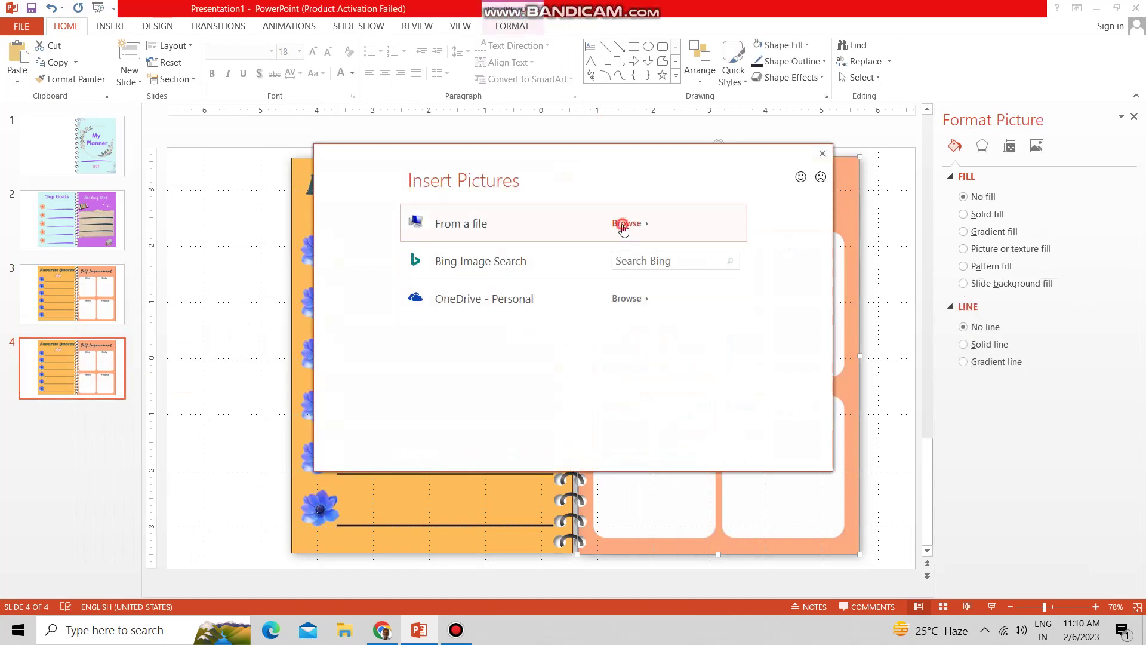
left_click(621, 225)
left_click(513, 152)
left_click(457, 333)
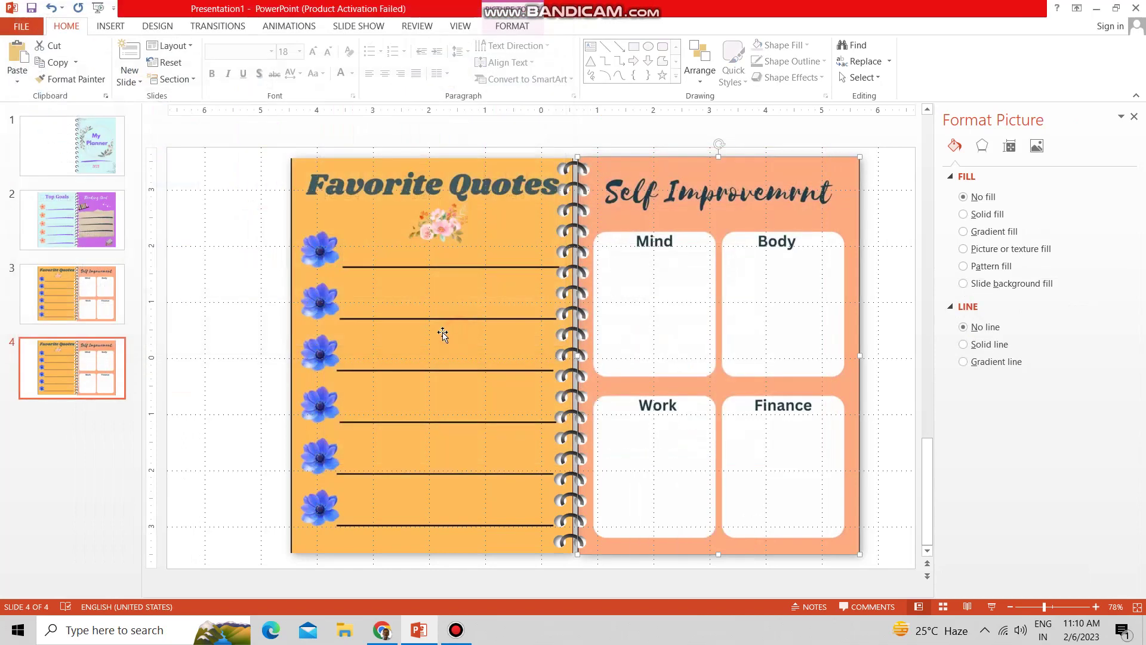
- Replace slide 4's left Favorite Quotes picture with the Planner 7 Note to Self image
left_click(412, 312)
right_click(412, 311)
left_click(454, 378)
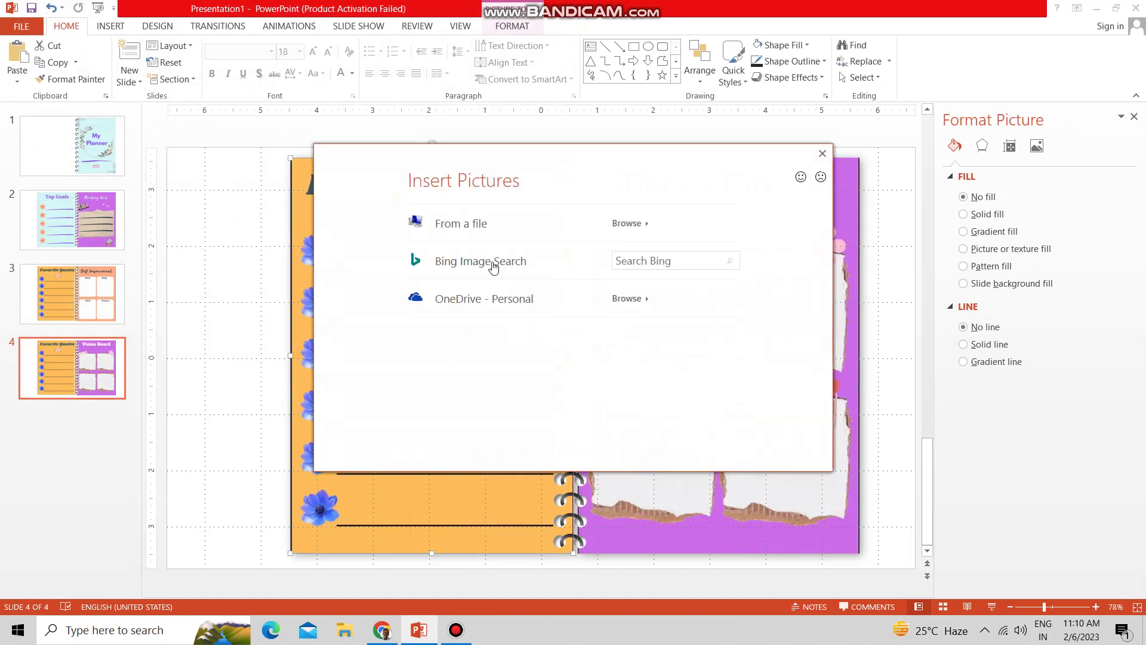
left_click(504, 231)
left_click(200, 271)
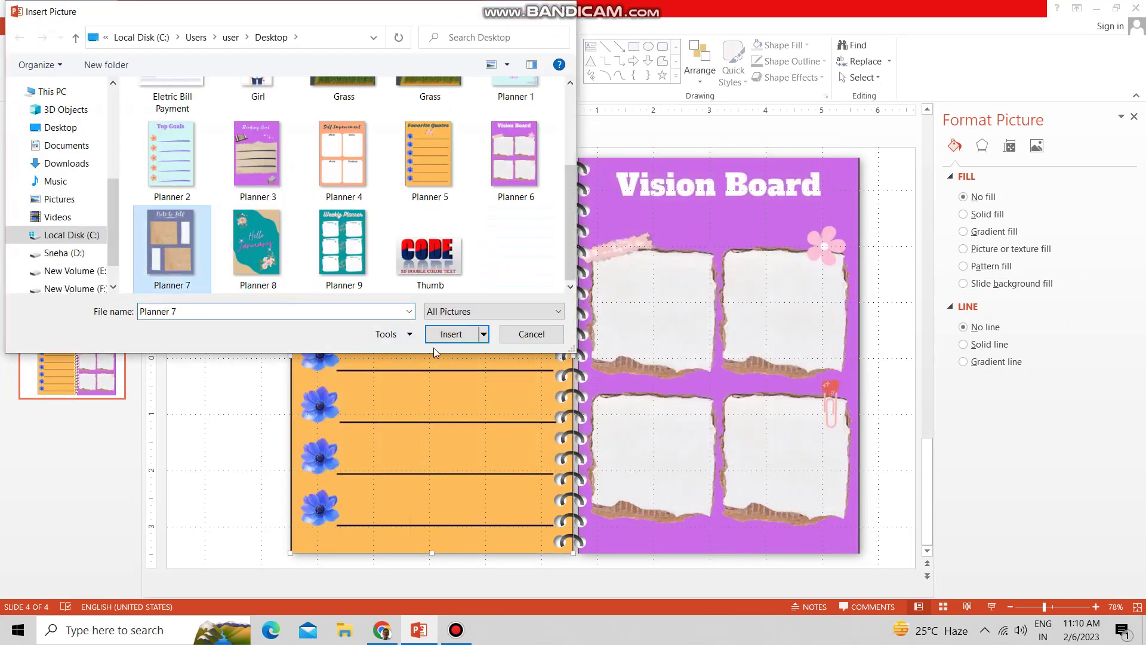
left_click(451, 333)
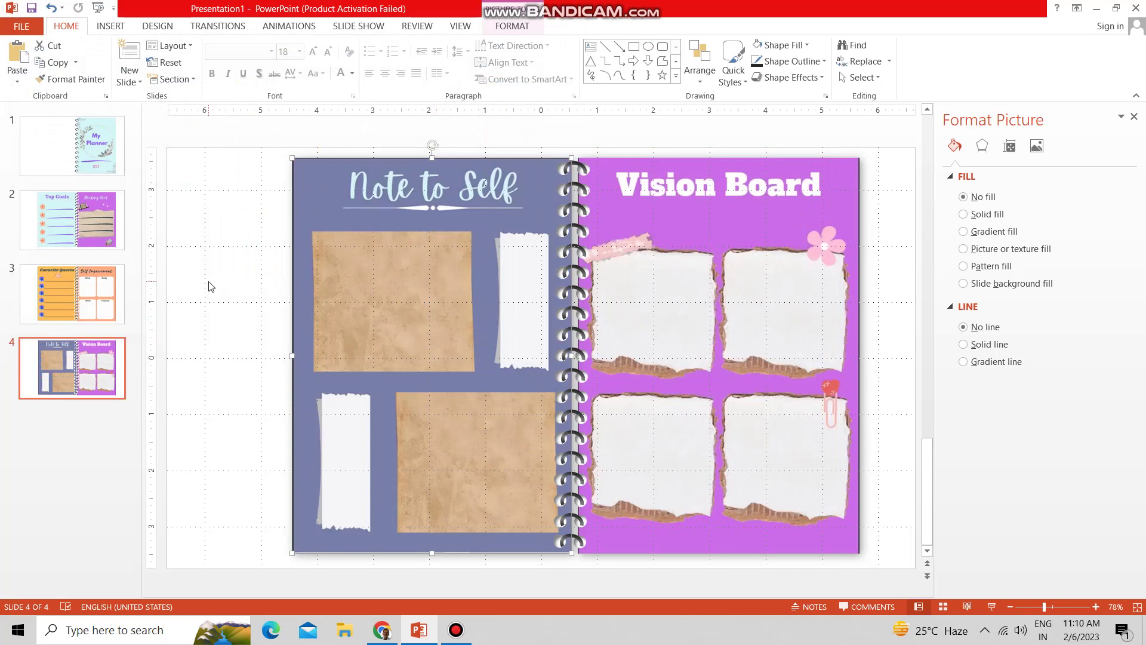
left_click(142, 349)
- Duplicate slide 4 as a new slide 5
right_click(84, 364)
left_click(113, 182)
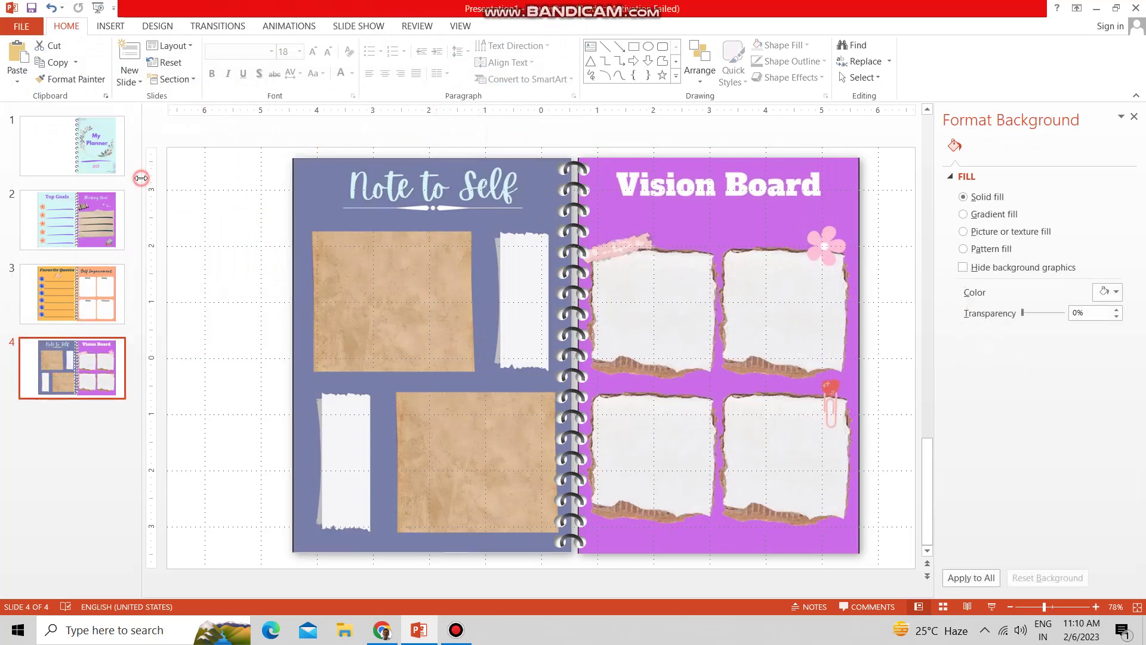
left_click(617, 311)
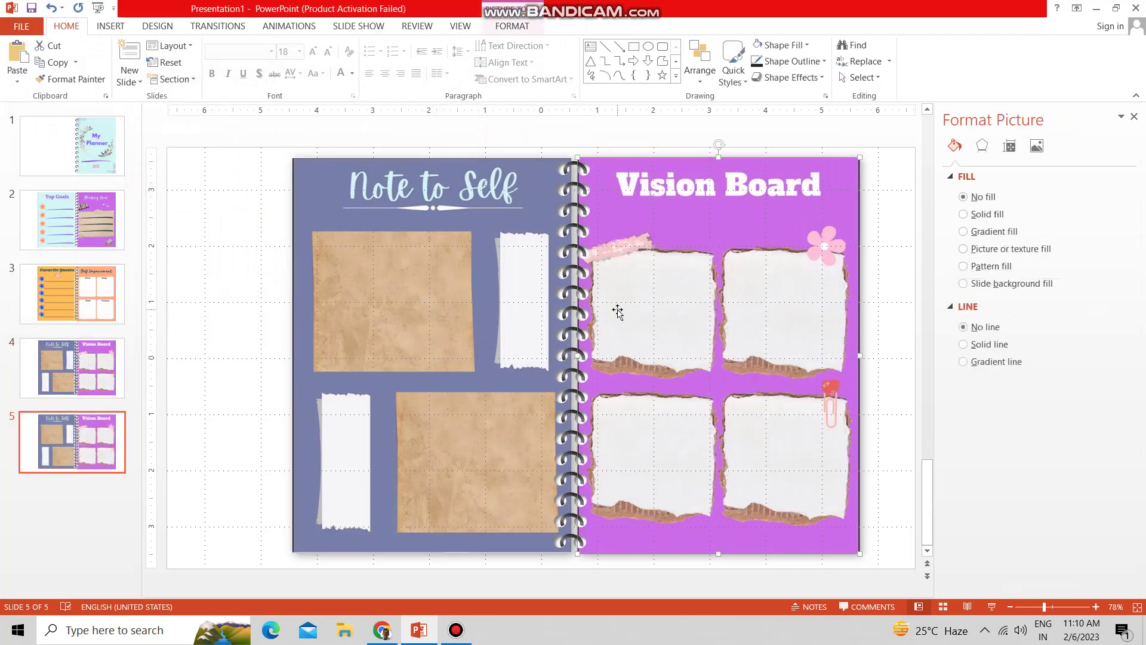
- Replace slide 5's right-page Vision Board picture with the Hello January image
right_click(668, 280)
left_click(701, 364)
left_click(467, 227)
left_click(258, 245)
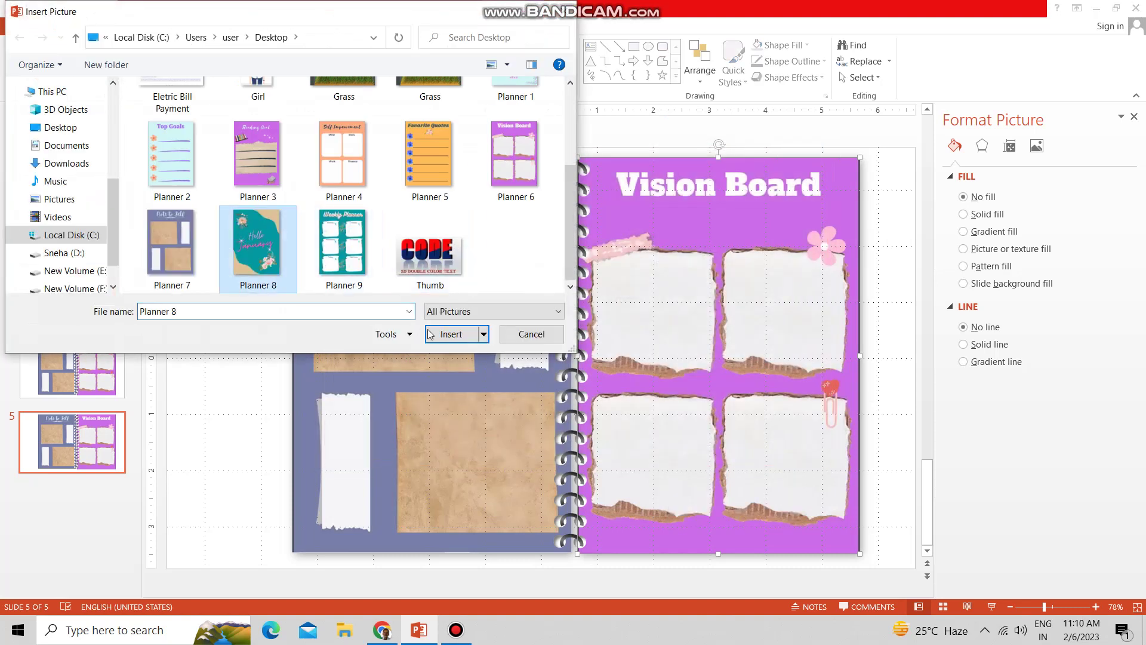
left_click(262, 243)
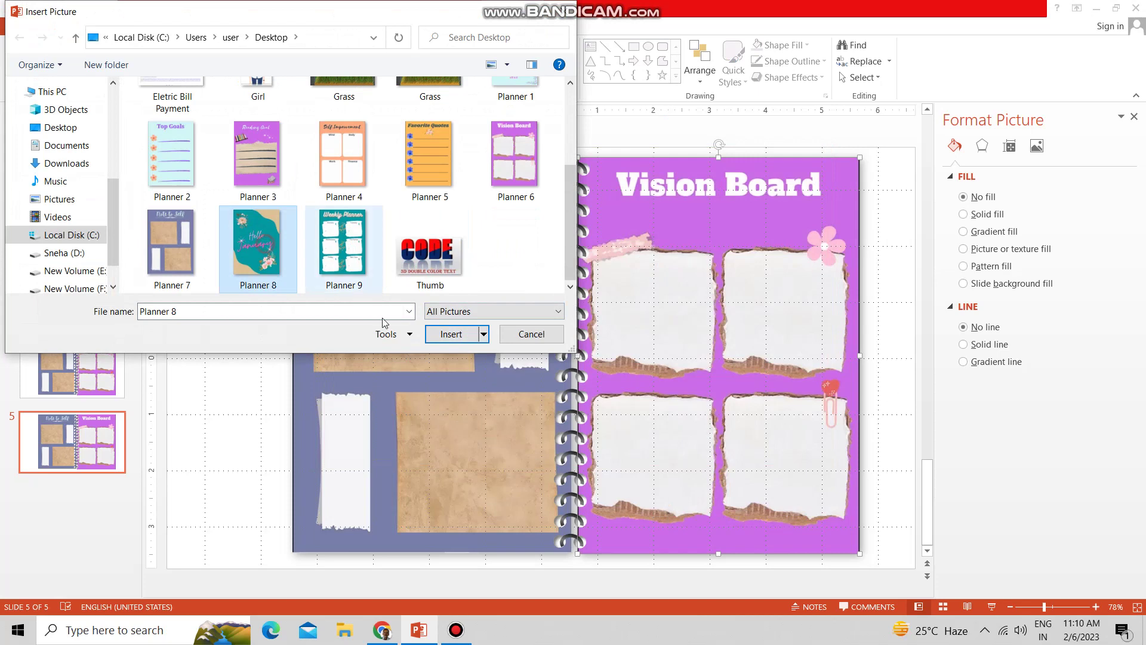
left_click(451, 334)
- Replace slide 5's left-page picture with the Weekly Planner image
right_click(348, 286)
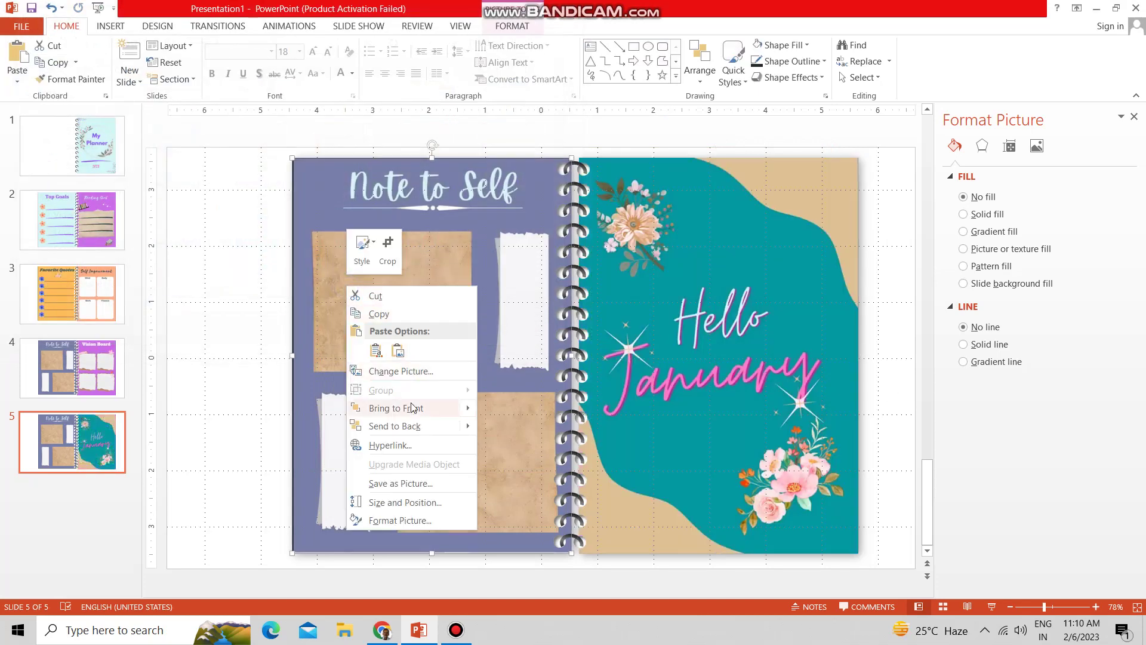
left_click(401, 371)
left_click(467, 225)
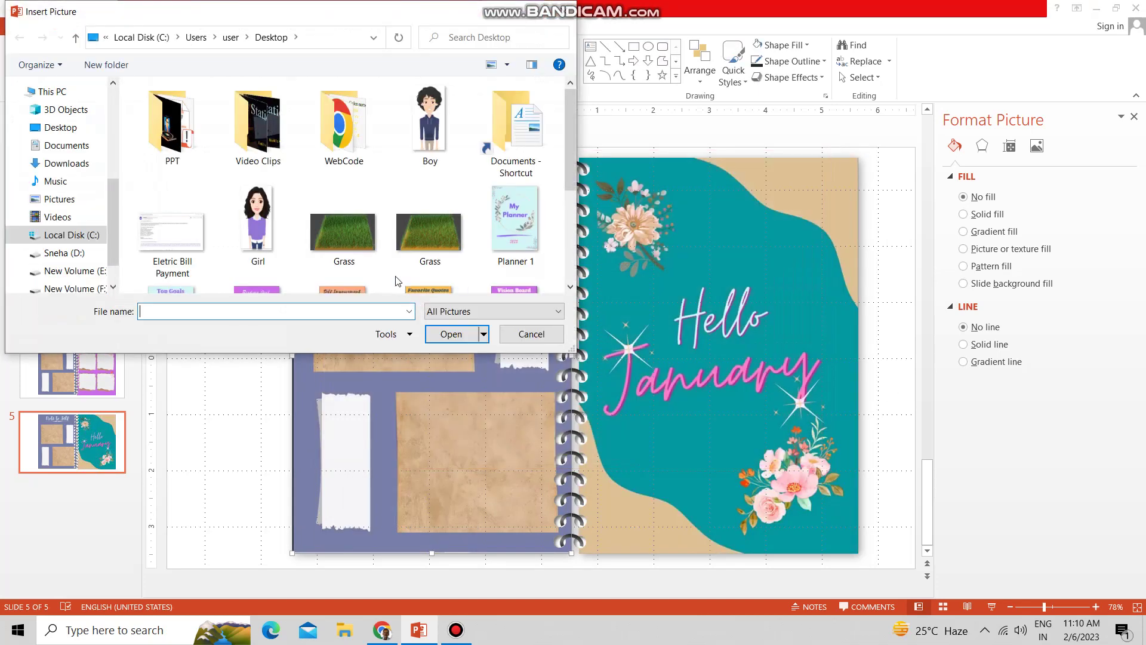
scroll(400, 286, "down", 3)
left_click(346, 243)
left_click(451, 333)
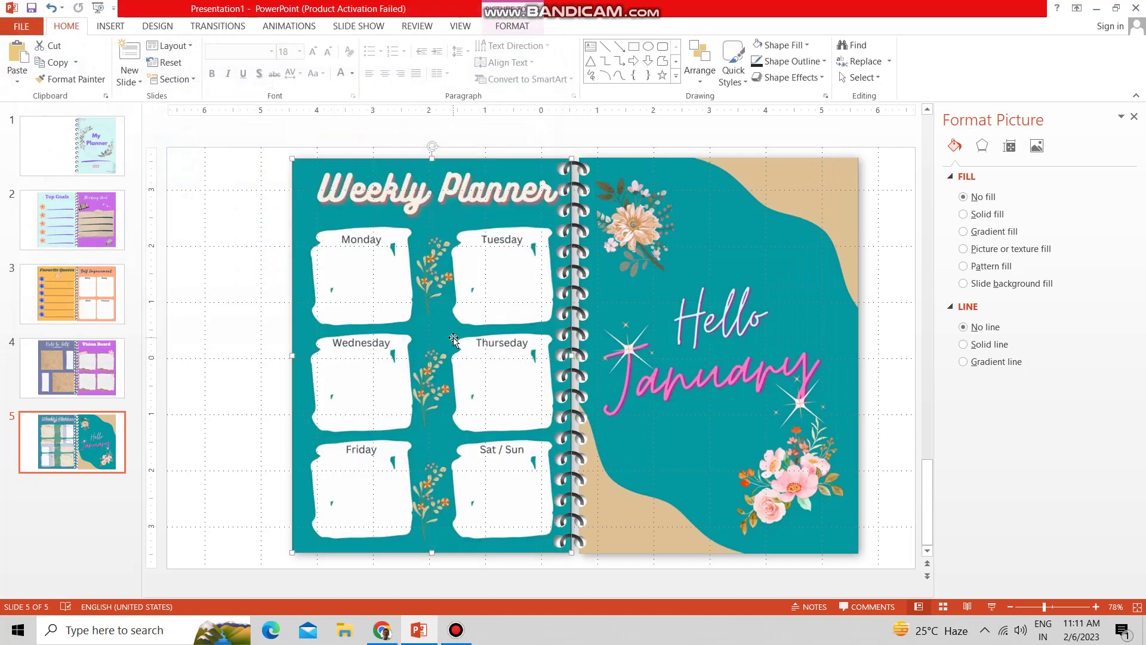
left_click(243, 210)
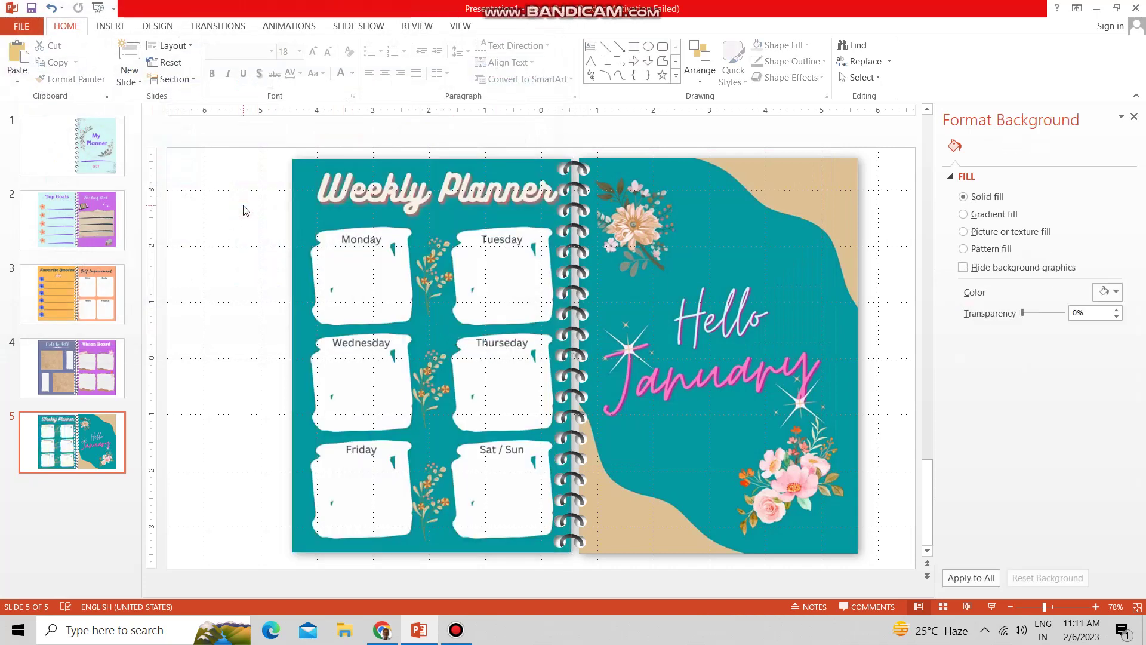
- Duplicate the My Planner cover slide and move the copy to the end as slide 6
right_click(59, 147)
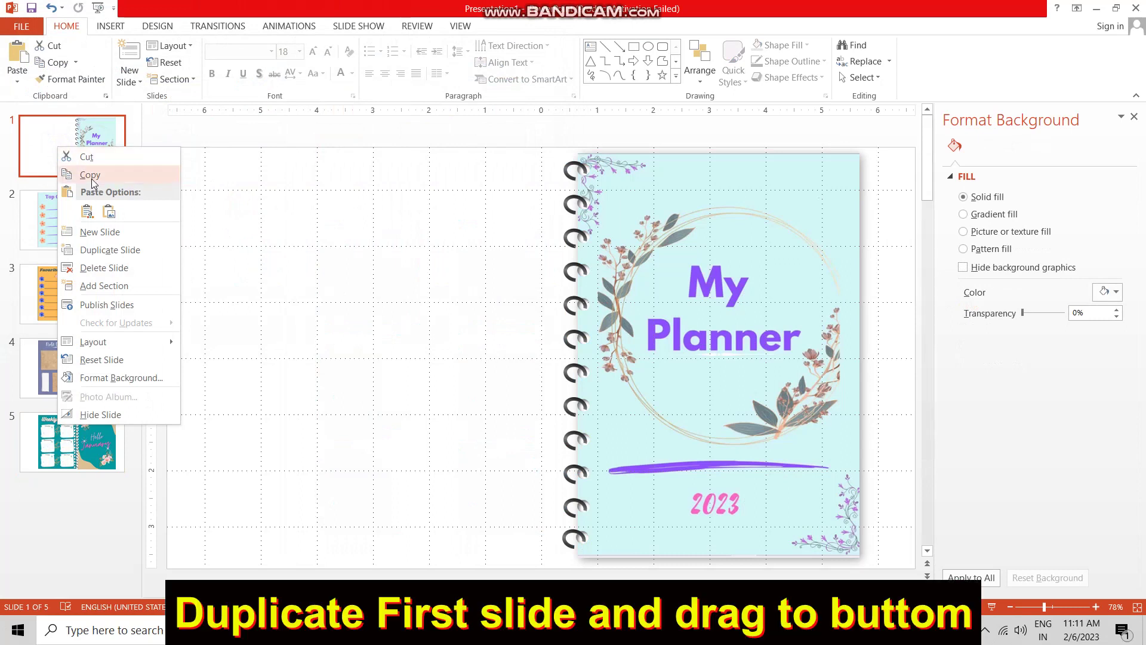
left_click(97, 249)
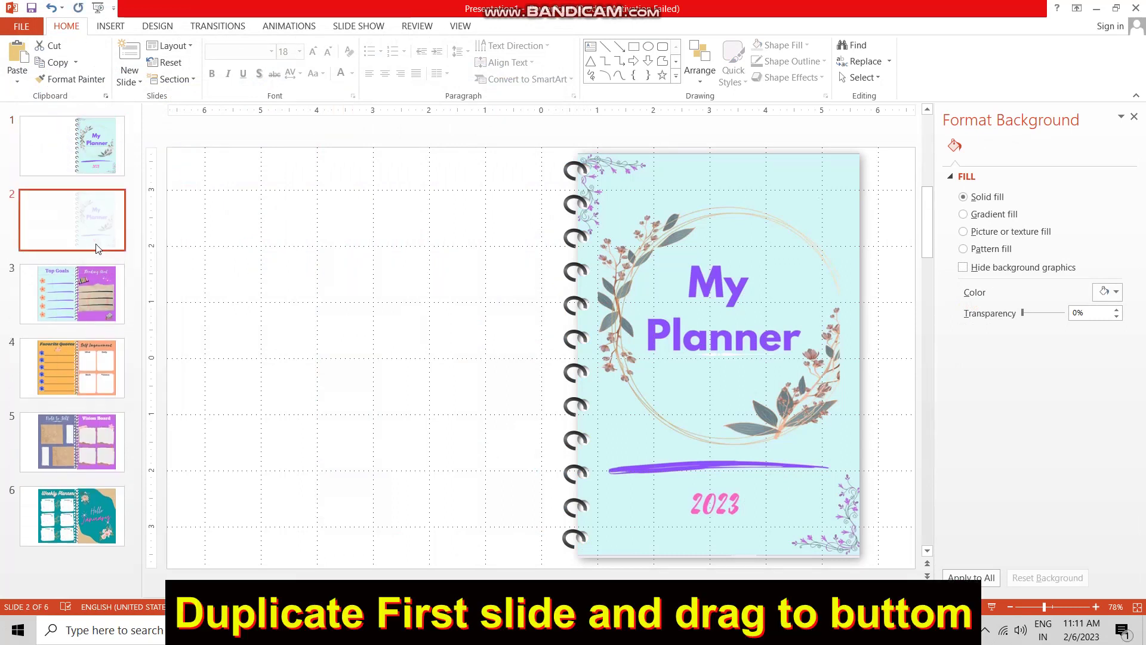
left_click_drag(56, 216, 59, 504)
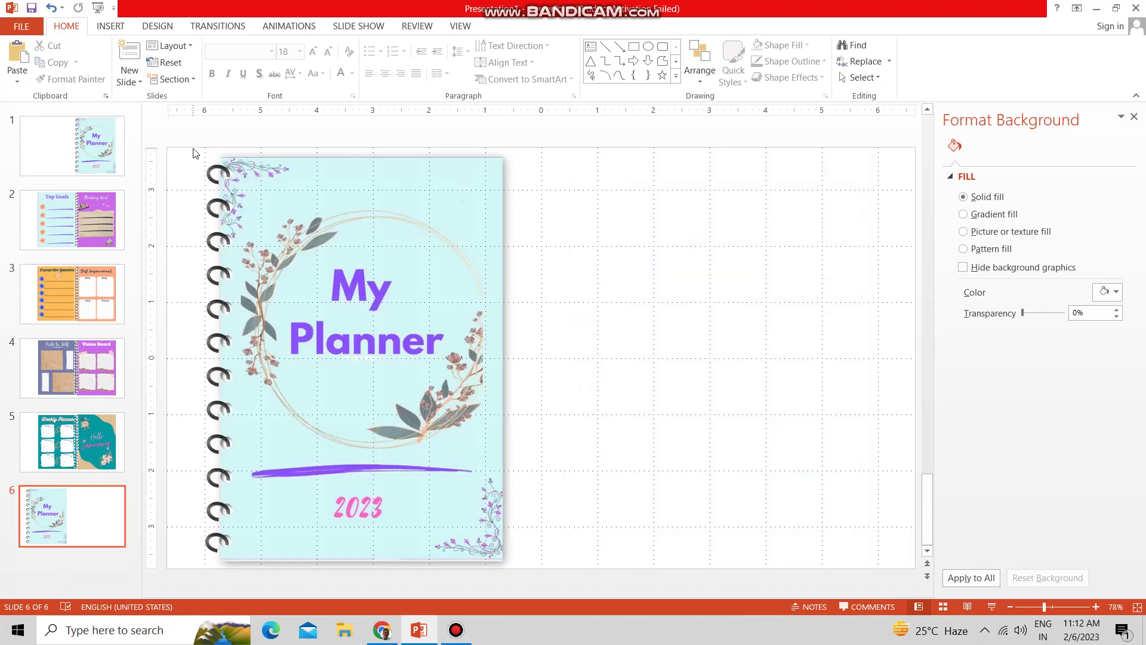
left_click_drag(194, 149, 245, 565)
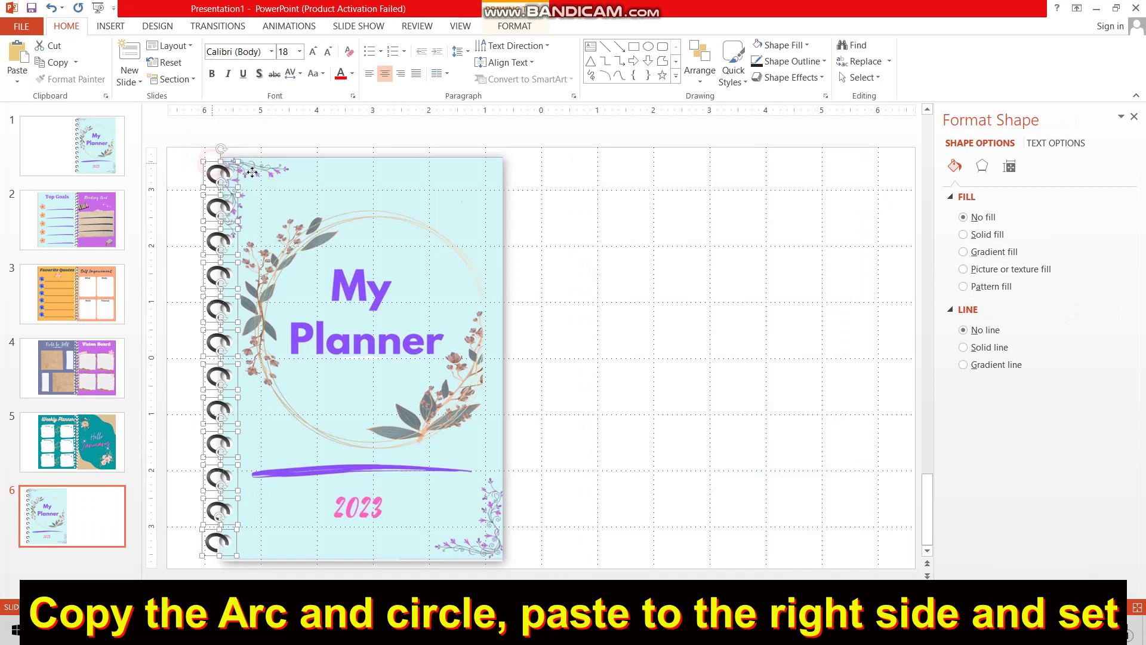
- Move slide 6's spiral ring group to the cover's right edge and flip it horizontally
left_click_drag(252, 172, 470, 163)
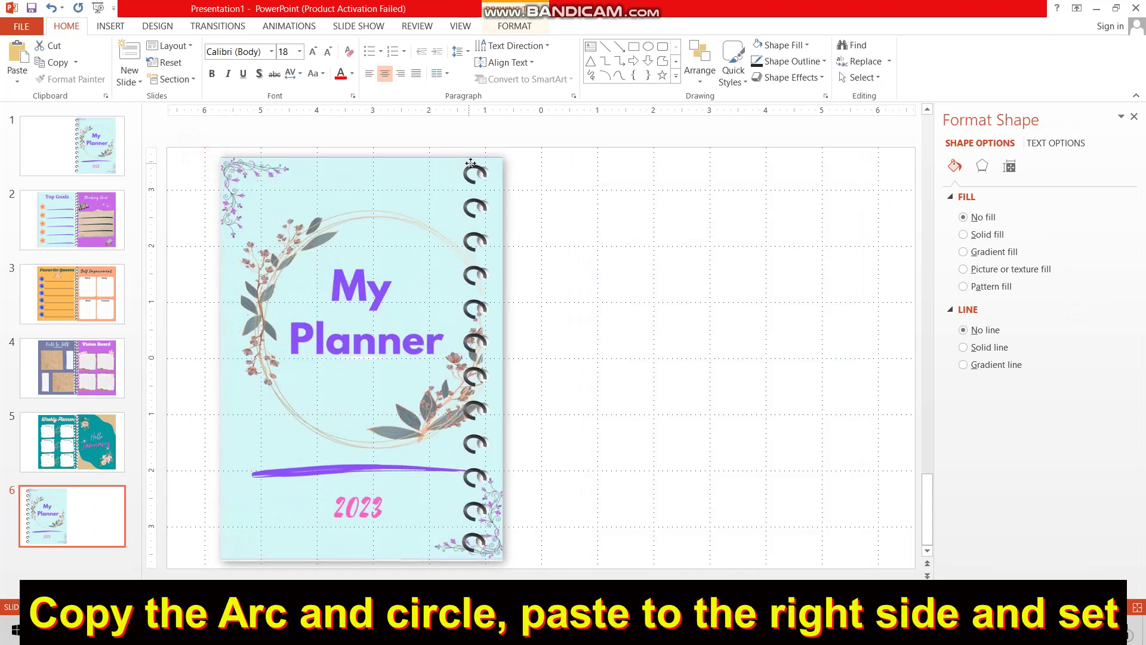
left_click(515, 25)
left_click(911, 77)
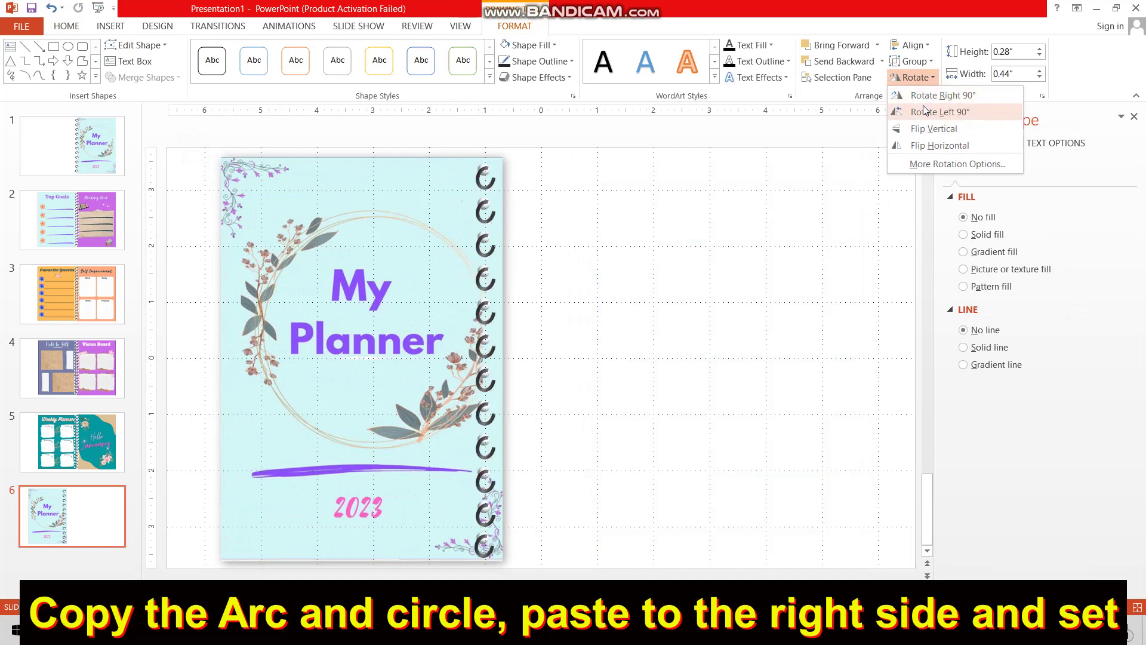
left_click(940, 145)
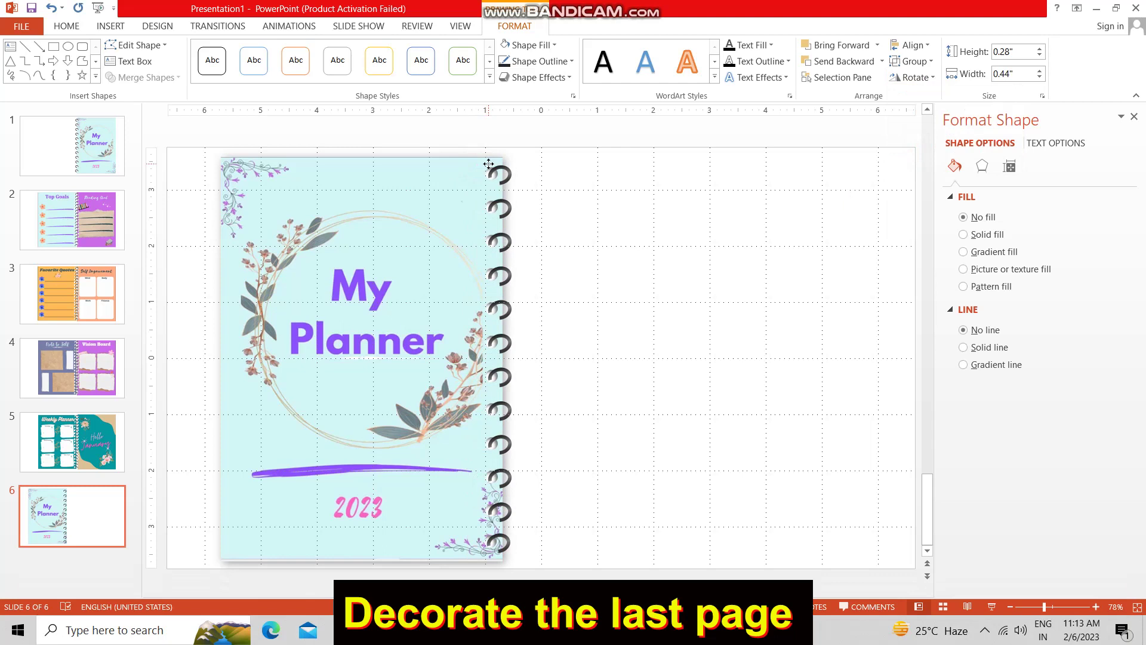
left_click(488, 163)
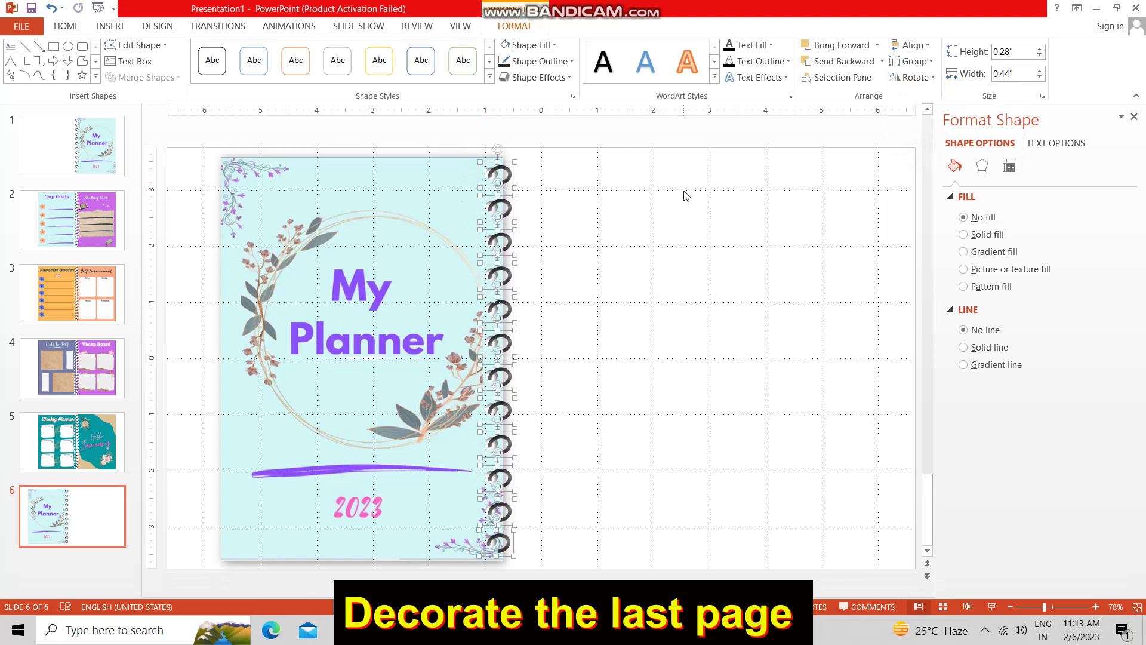
- Draw a green circle centred on the wreath holding 'Plans are nothing; planning is everything.' at size 28
key("ctrl+Right")
key("ctrl+Right")
key("ctrl+Right")
key("ctrl+Right")
left_click(110, 25)
left_click(242, 60)
left_click(347, 195)
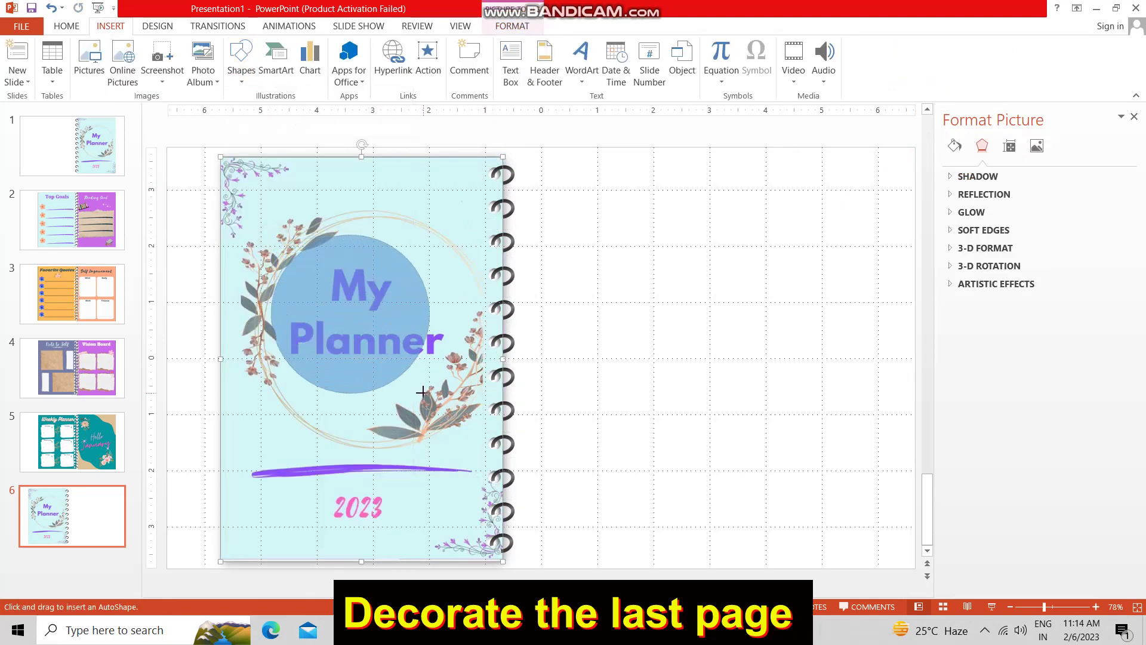
left_click_drag(272, 238, 431, 397)
mouse_move(371, 315)
left_mouse_down()
mouse_move(393, 322)
mouse_move(380, 318)
left_mouse_up()
left_click_drag(441, 241, 447, 239)
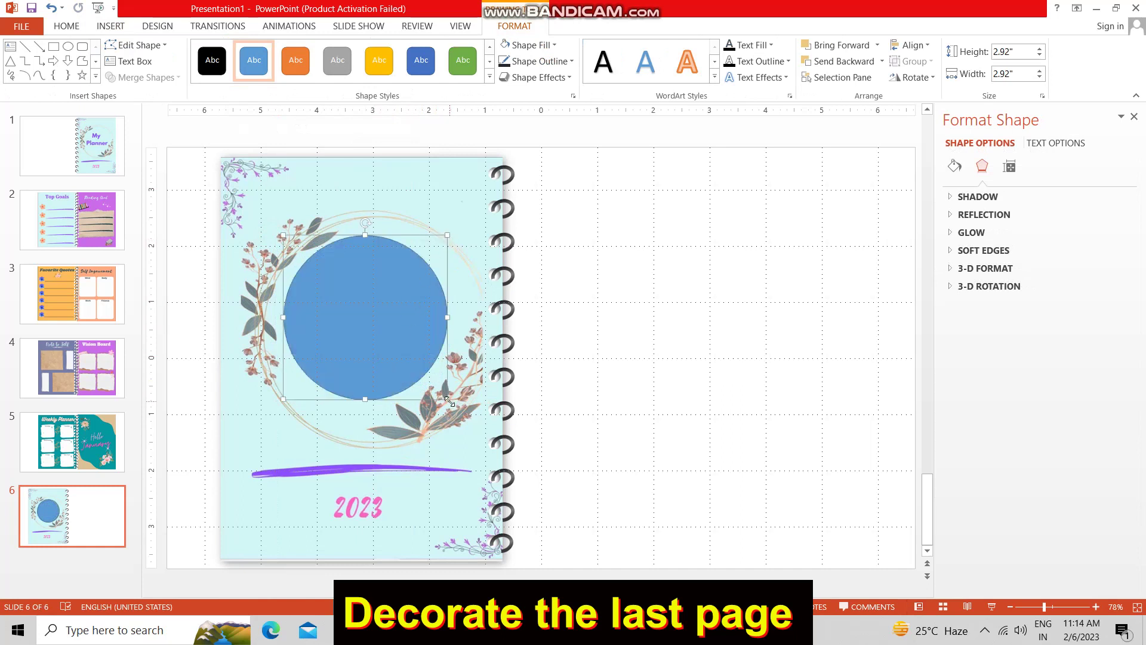
left_click_drag(448, 401, 456, 409)
left_click_drag(392, 335, 385, 340)
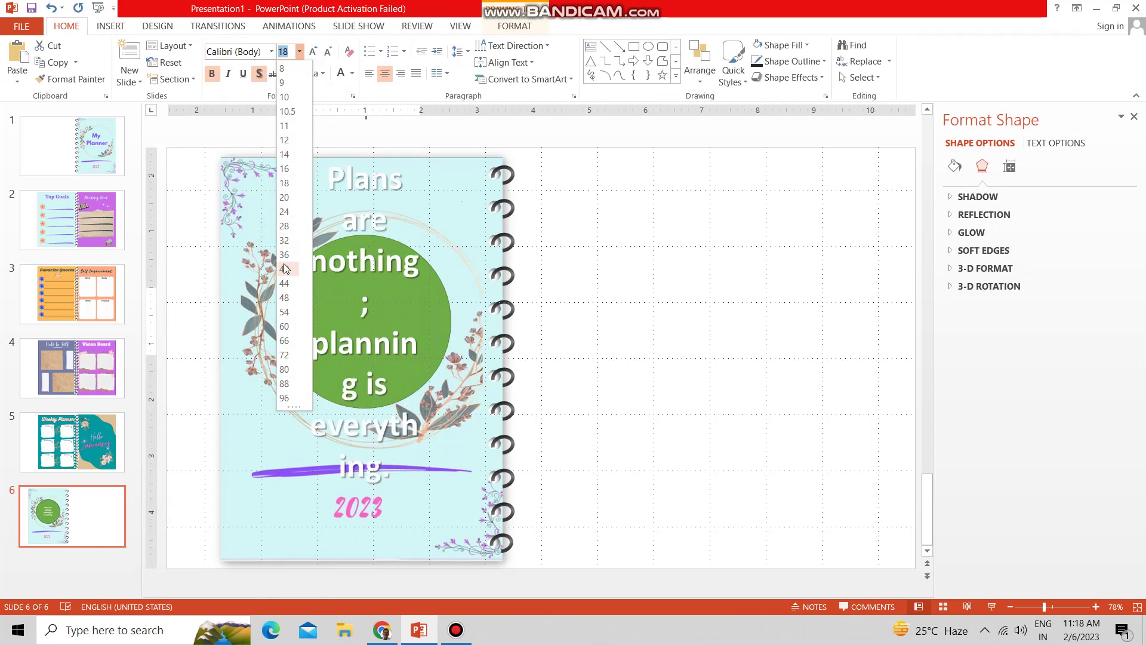
left_click(285, 228)
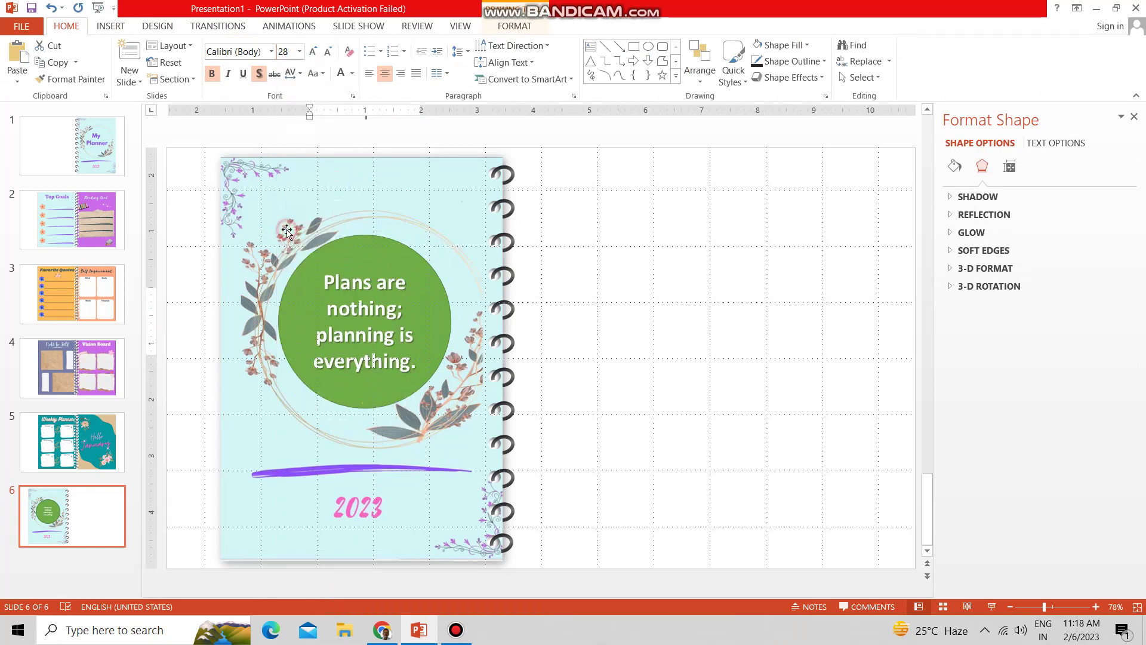
left_click(721, 358)
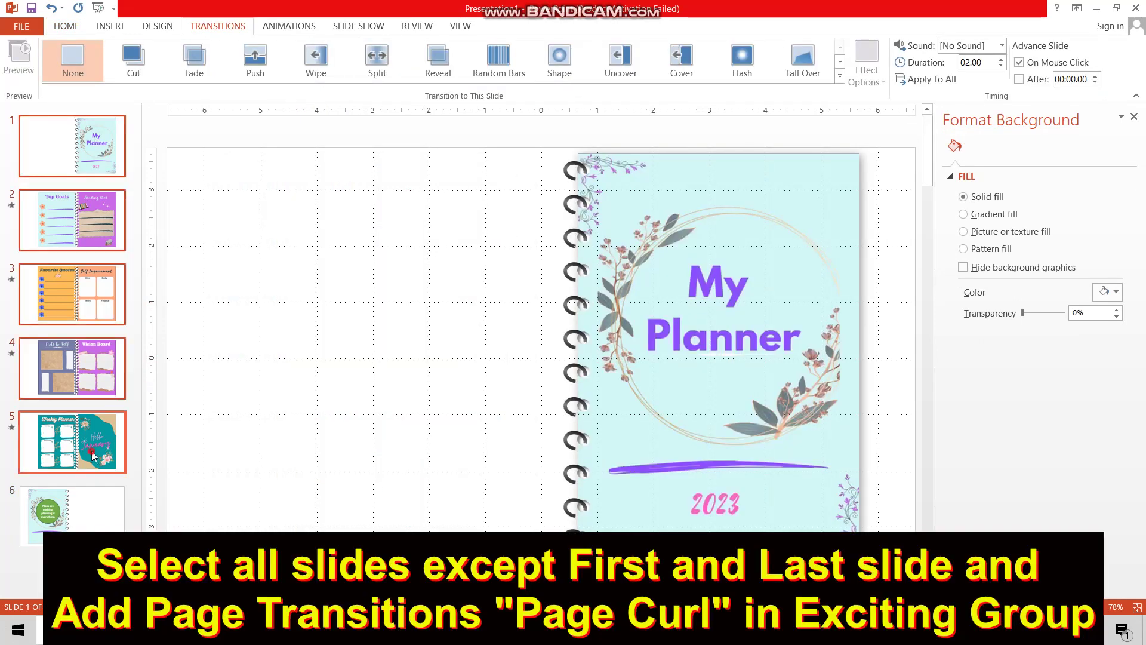
- Apply the Page Curl transition from the Exciting group to spread slides 2–5
left_click(95, 460, "shift")
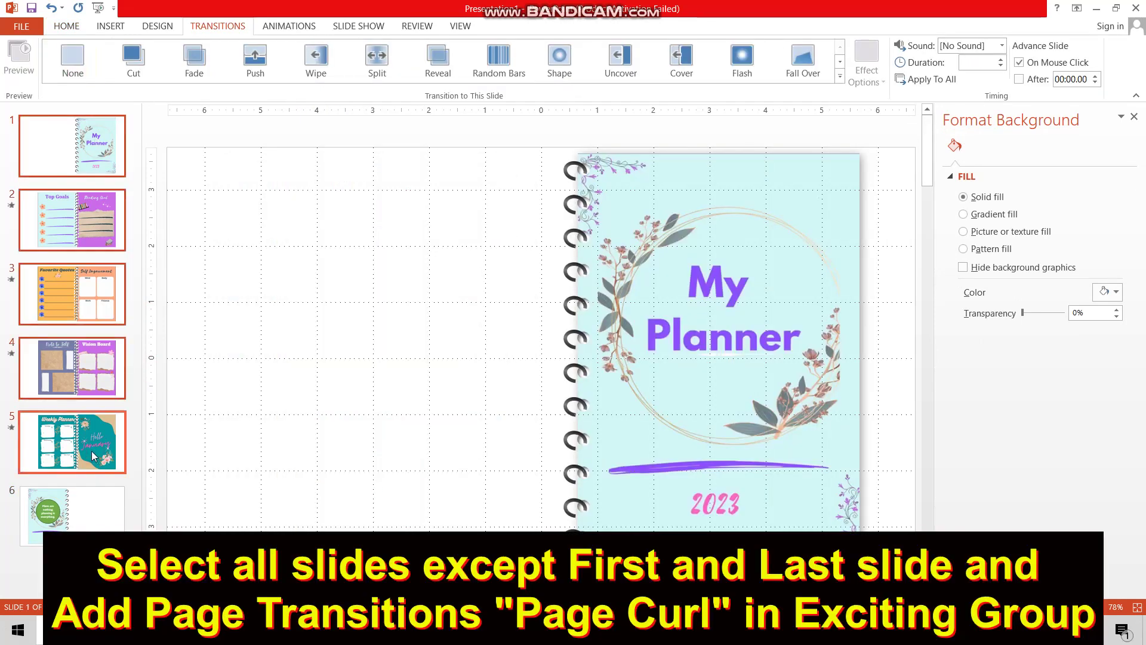
left_click(840, 76)
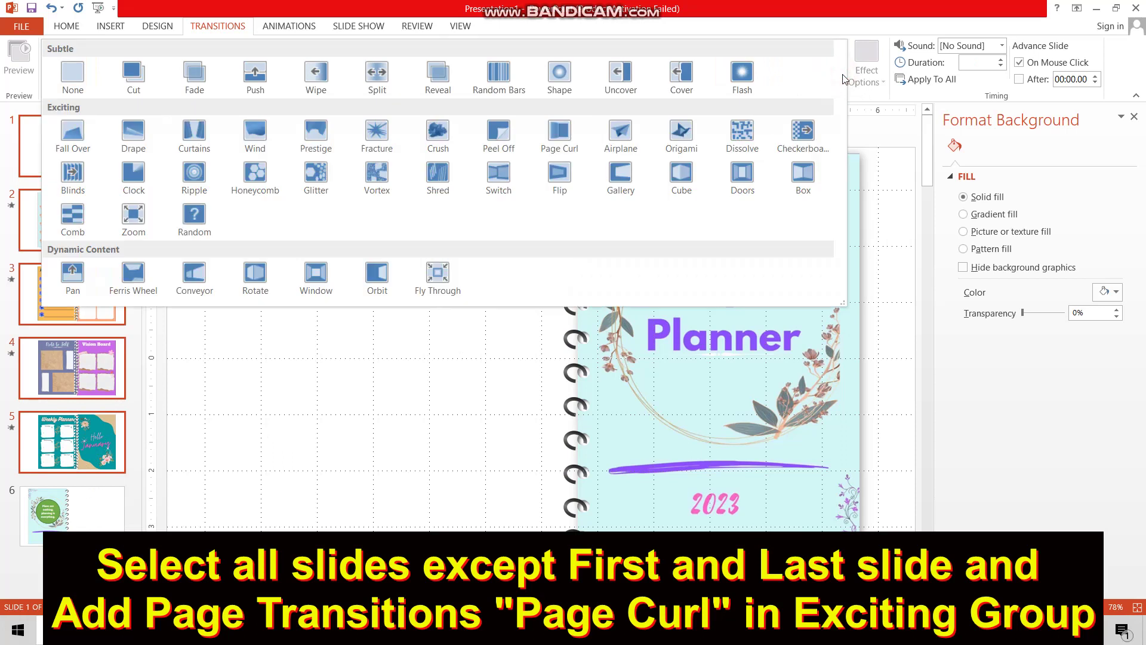
left_click(567, 139)
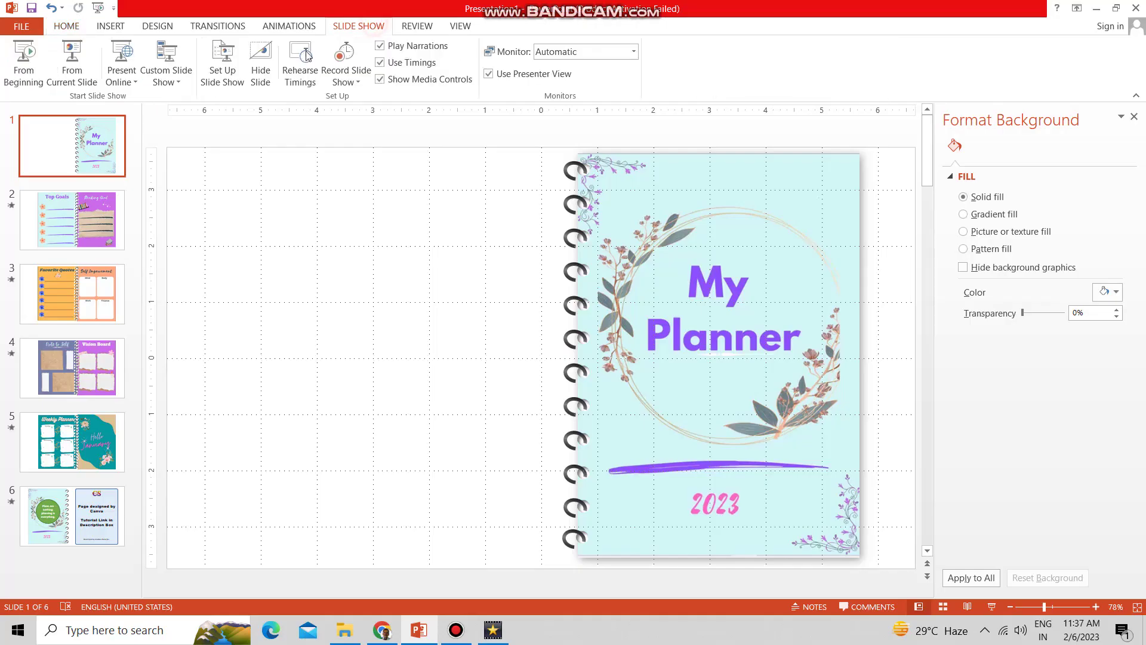
- Run the slide show from the cover through Top Goals, Favorite Quotes, Note to Self, Weekly Planner and back cover
left_click(27, 66)
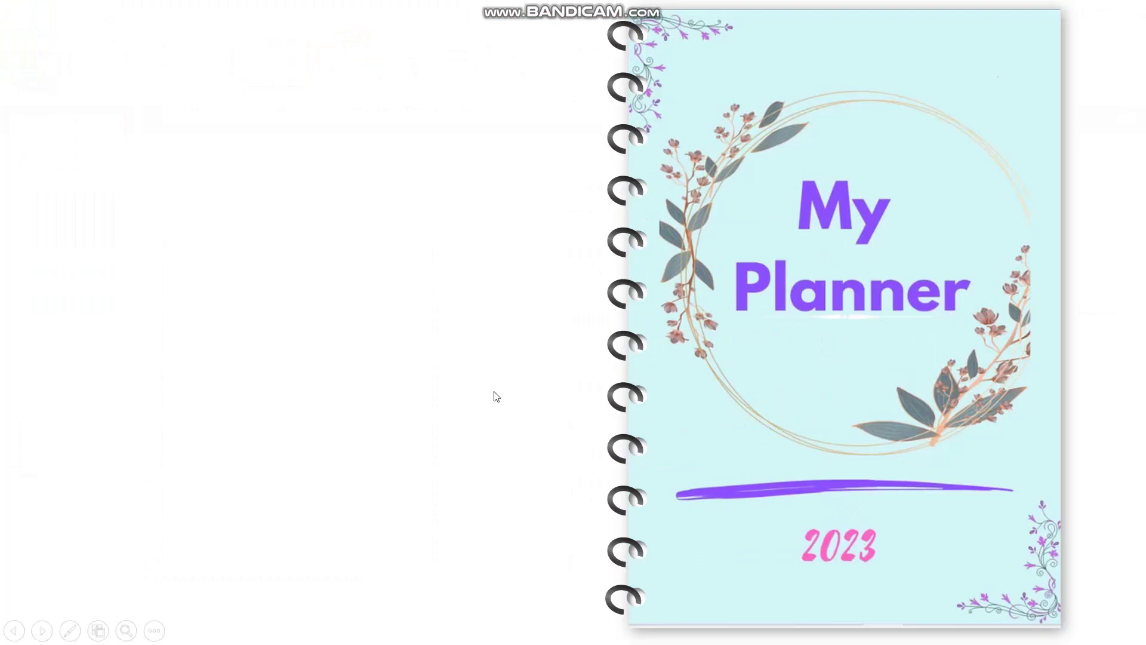
left_click(495, 397)
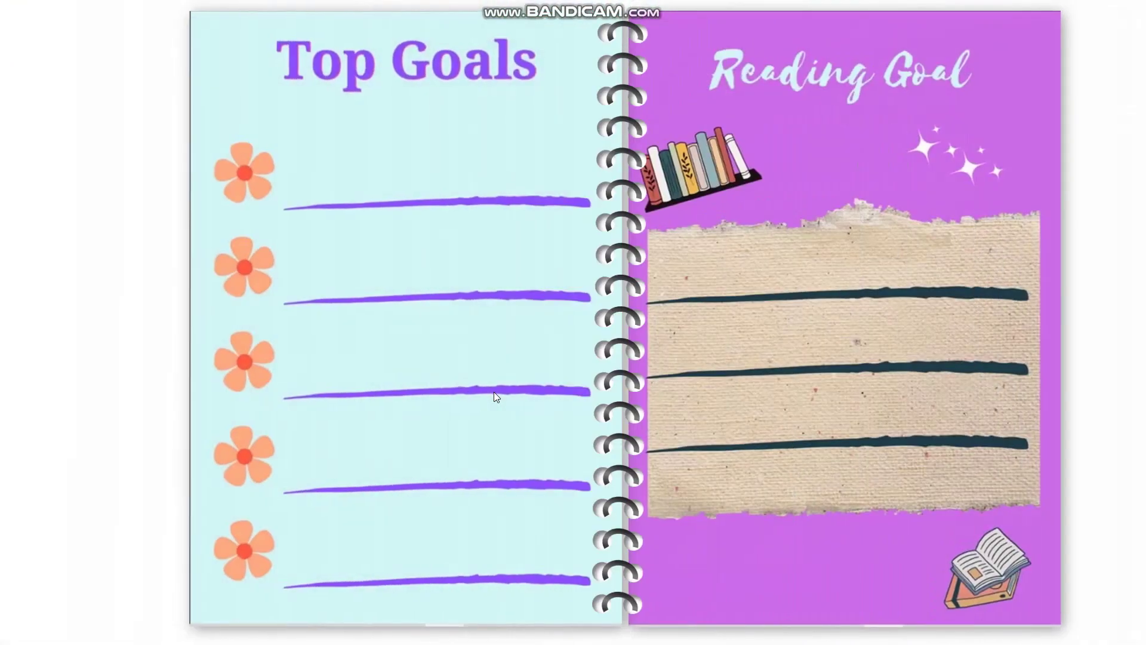
left_click(494, 393)
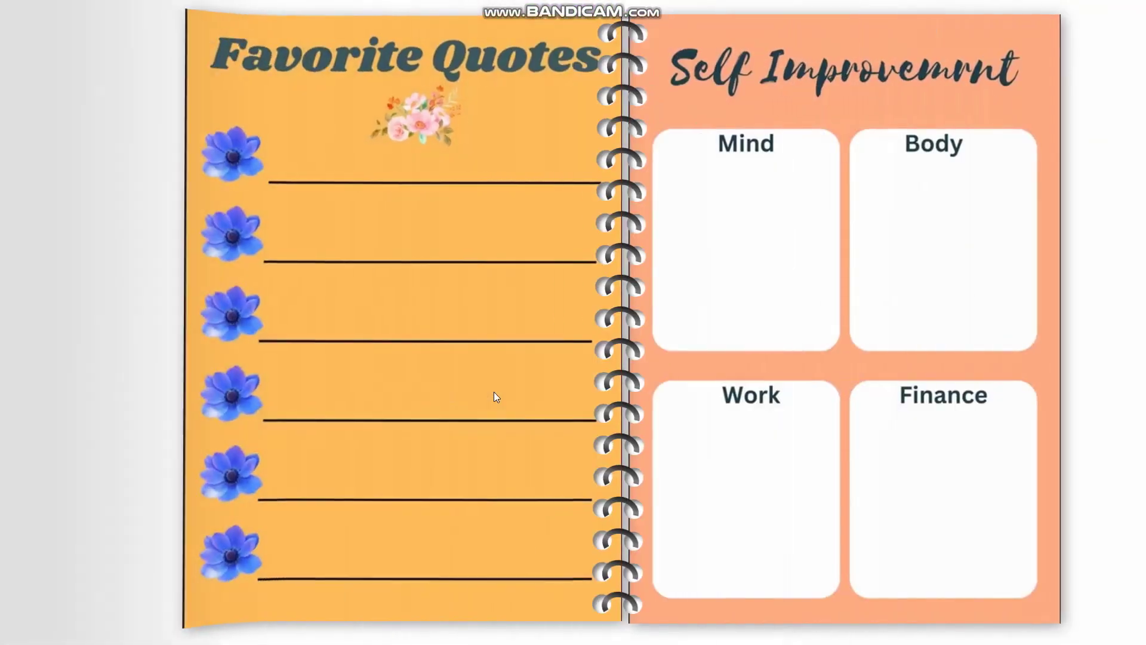
left_click(493, 392)
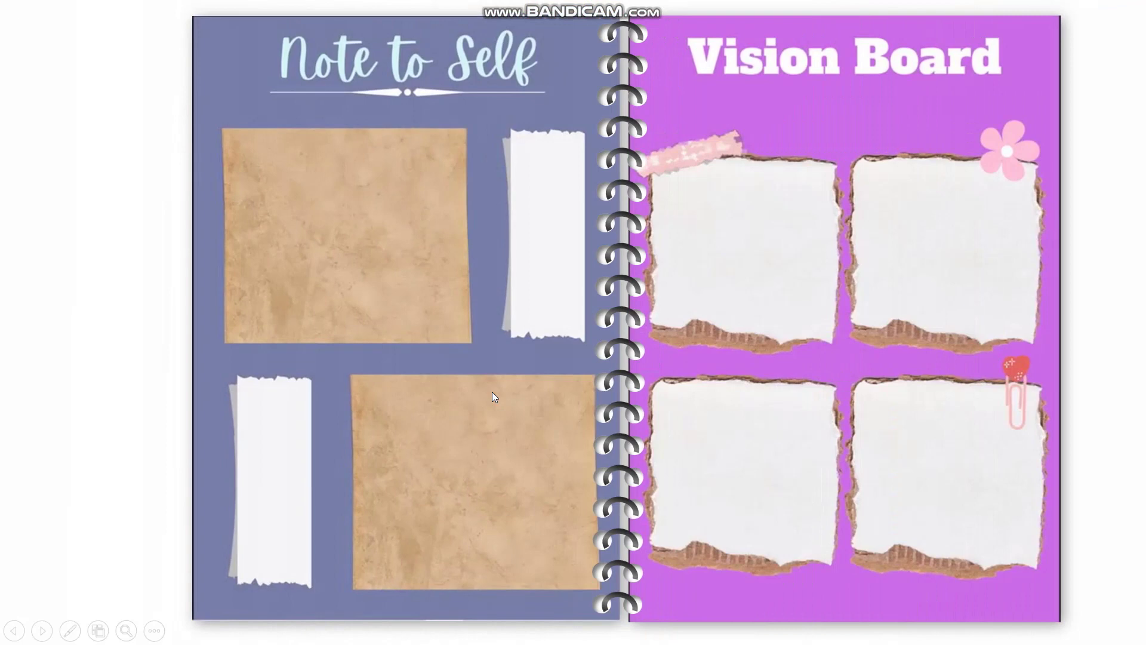
left_click(492, 392)
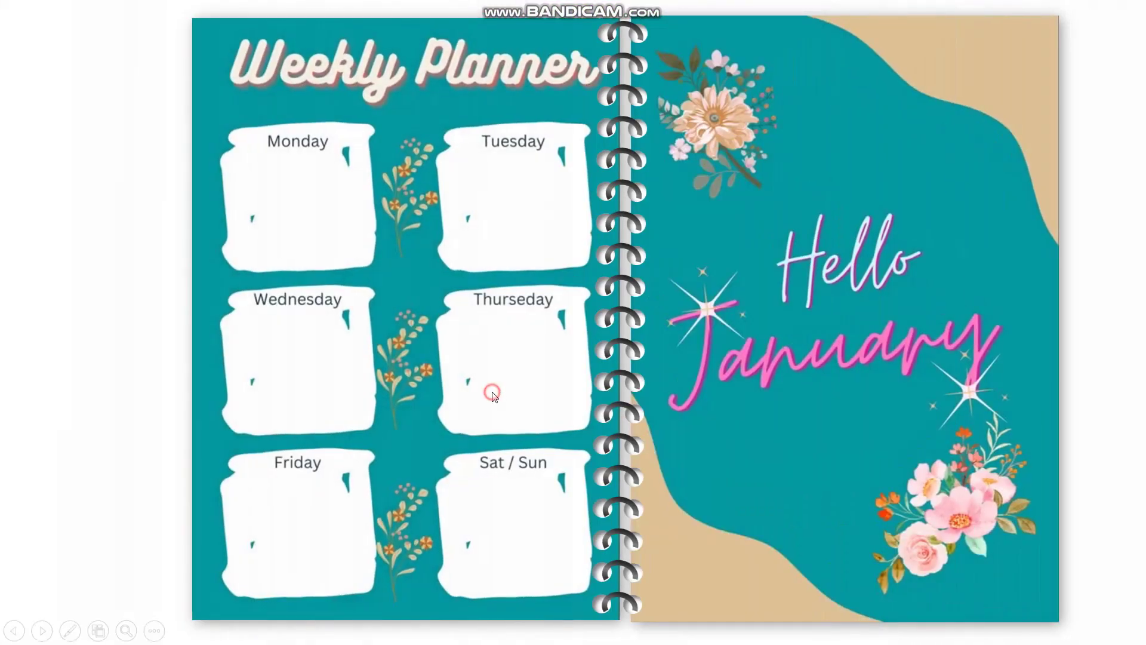
left_click(492, 392)
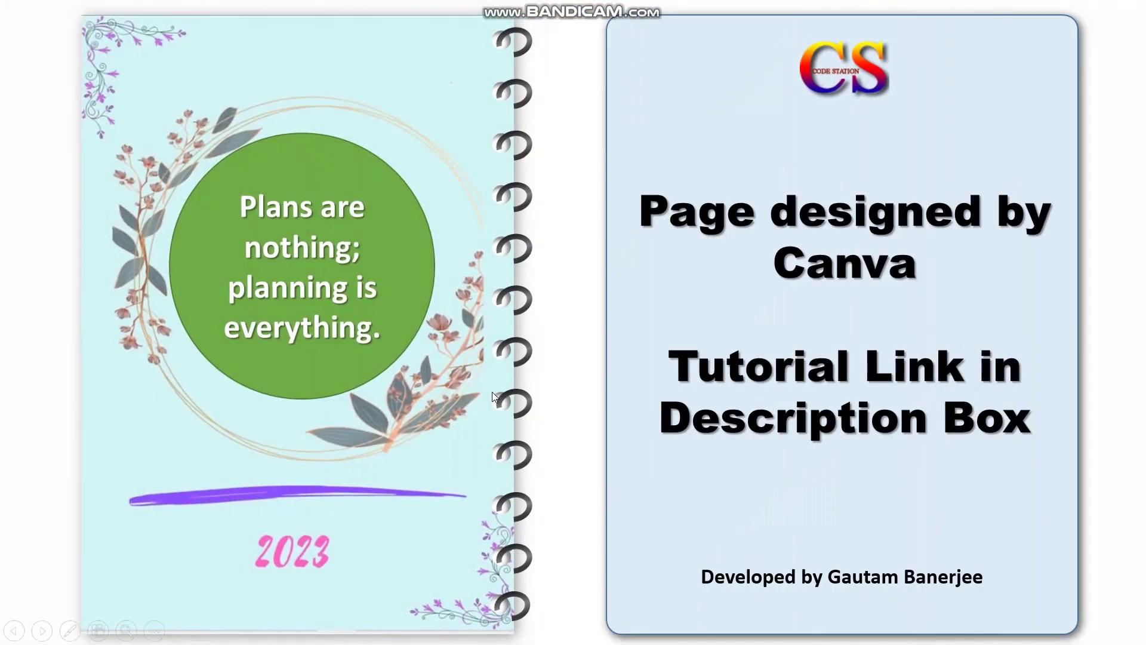
left_click(491, 392)
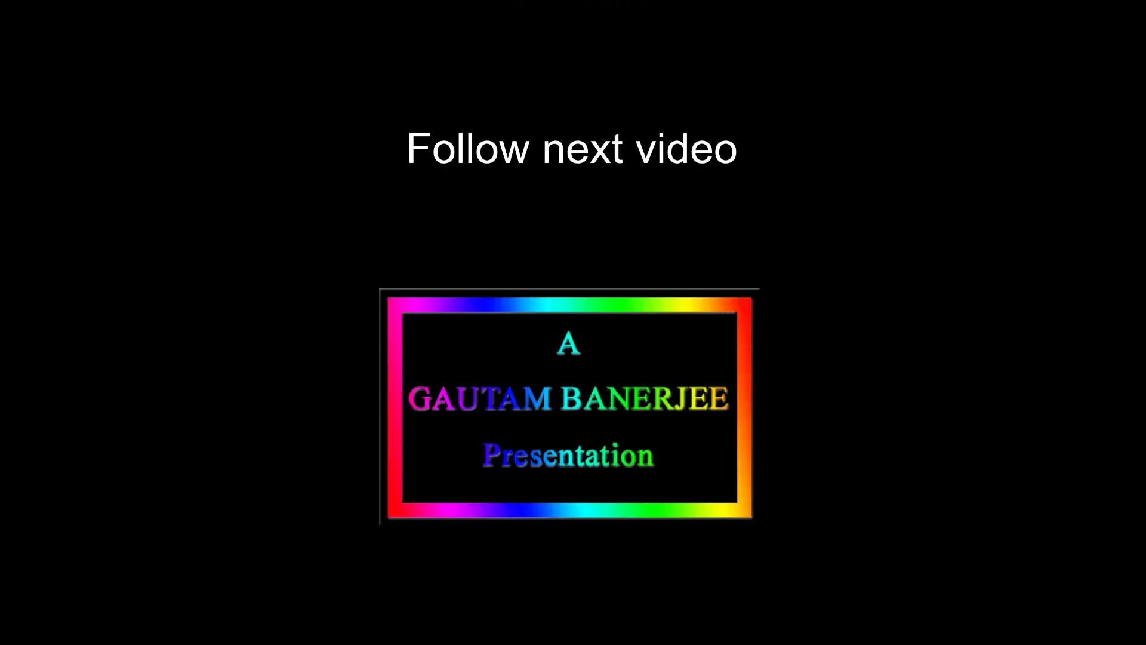